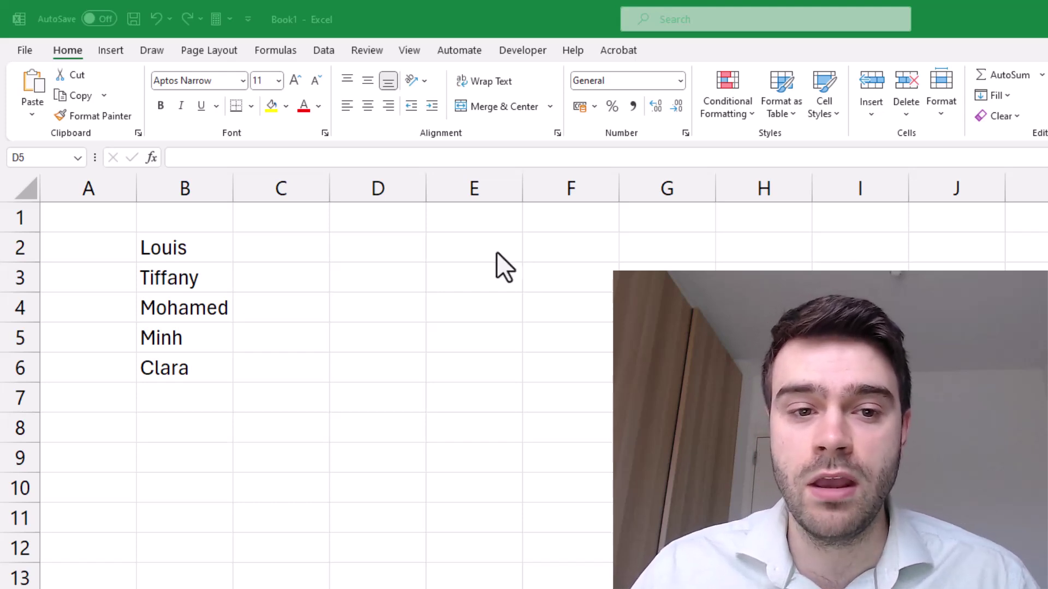
Transpose the vertical name list into a row starting at D2 with =TRANSPOSE(B2:B6).
click(407, 244)
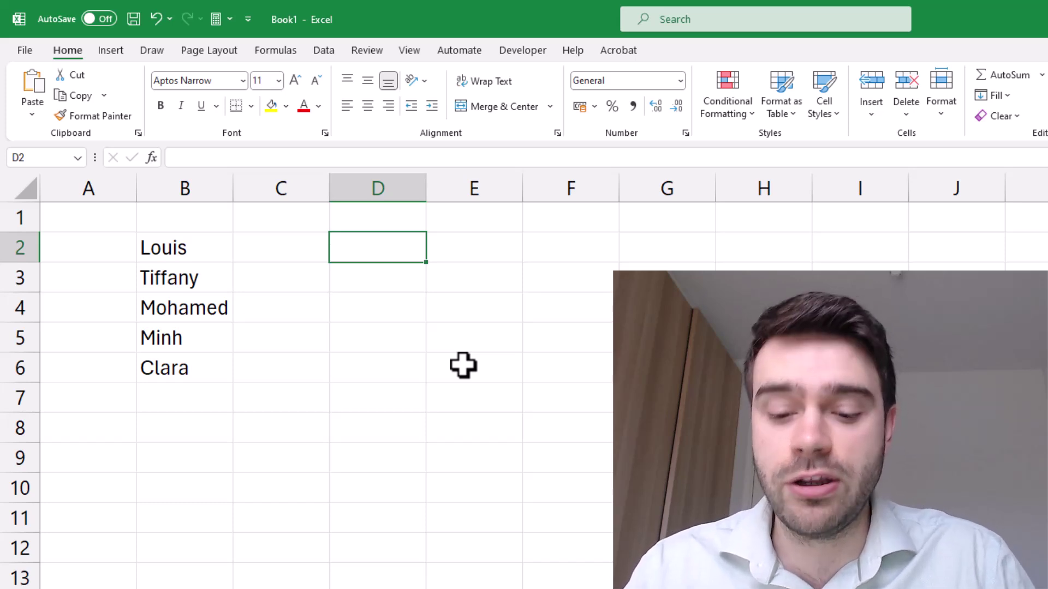
text(=TRAN)
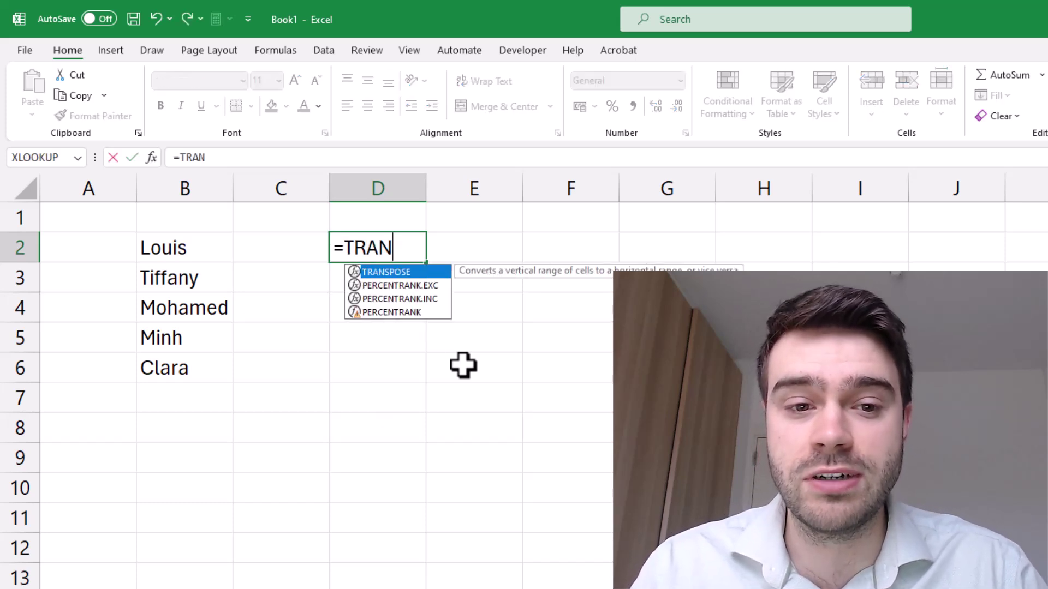
key(Tab)
drag(215, 251, 211, 368)
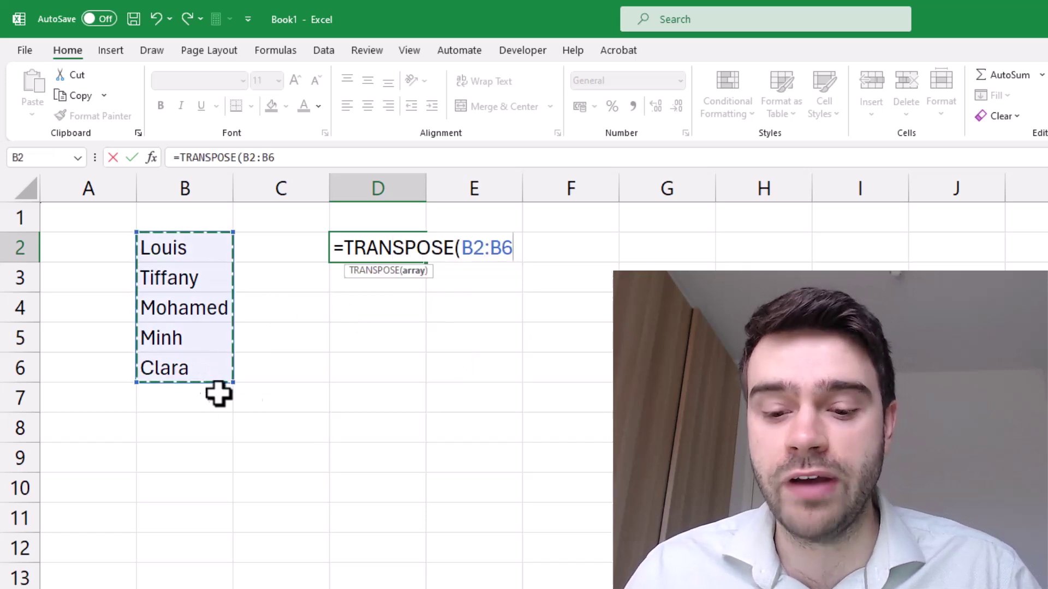
text())
key(Return)
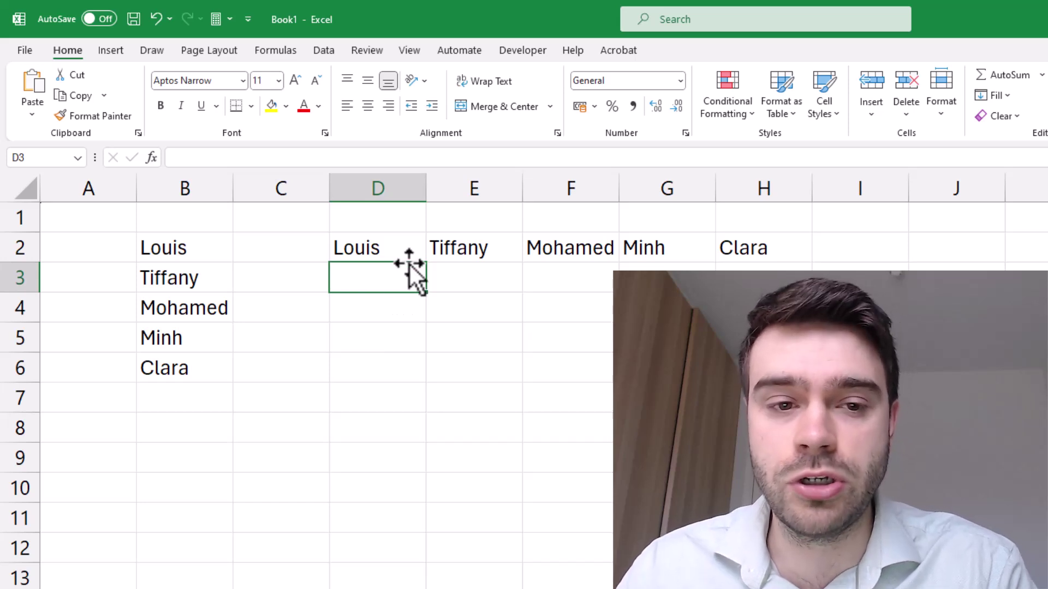
Enter Hello in F2 inside the transposed spill range and delete it again.
click(386, 253)
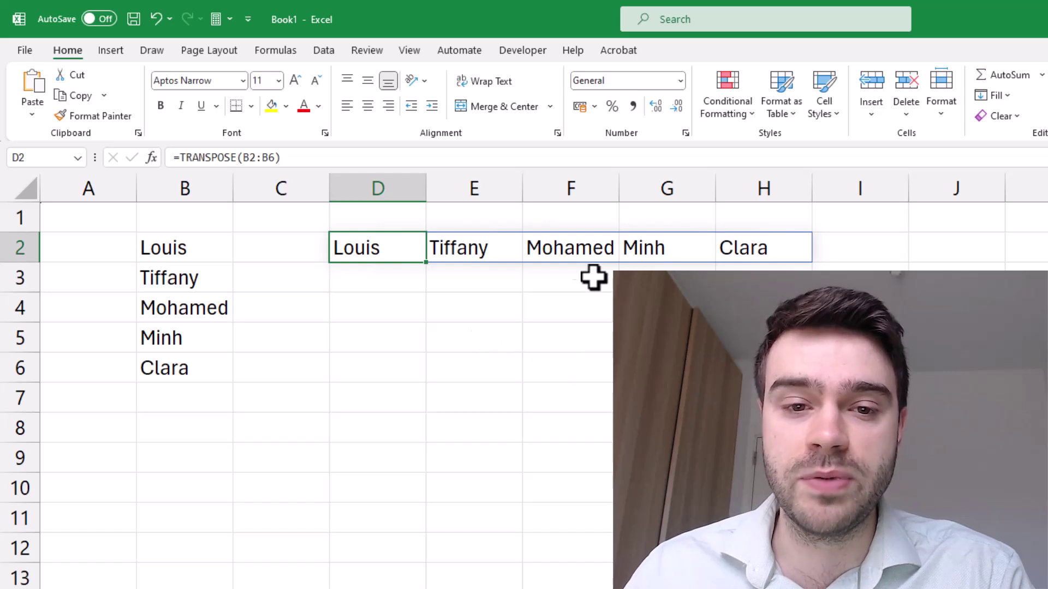
click(574, 252)
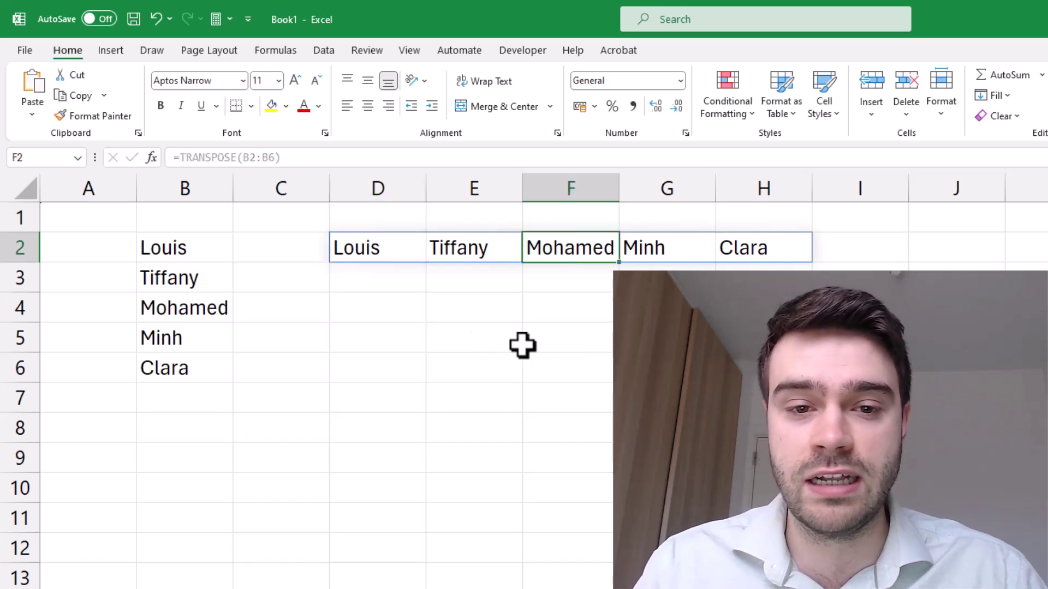
text(Hello)
key(Return)
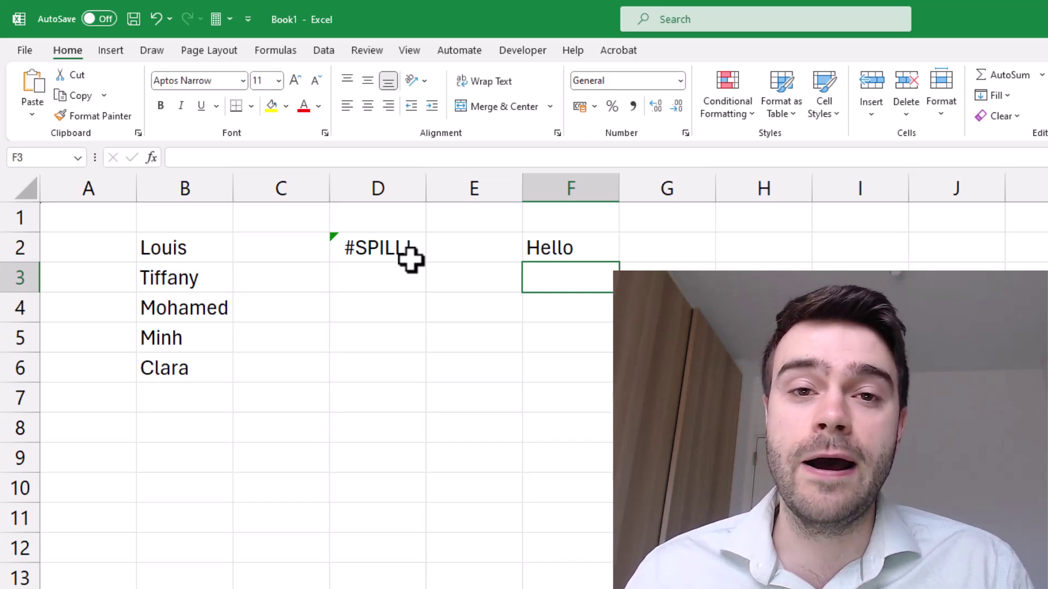
click(566, 241)
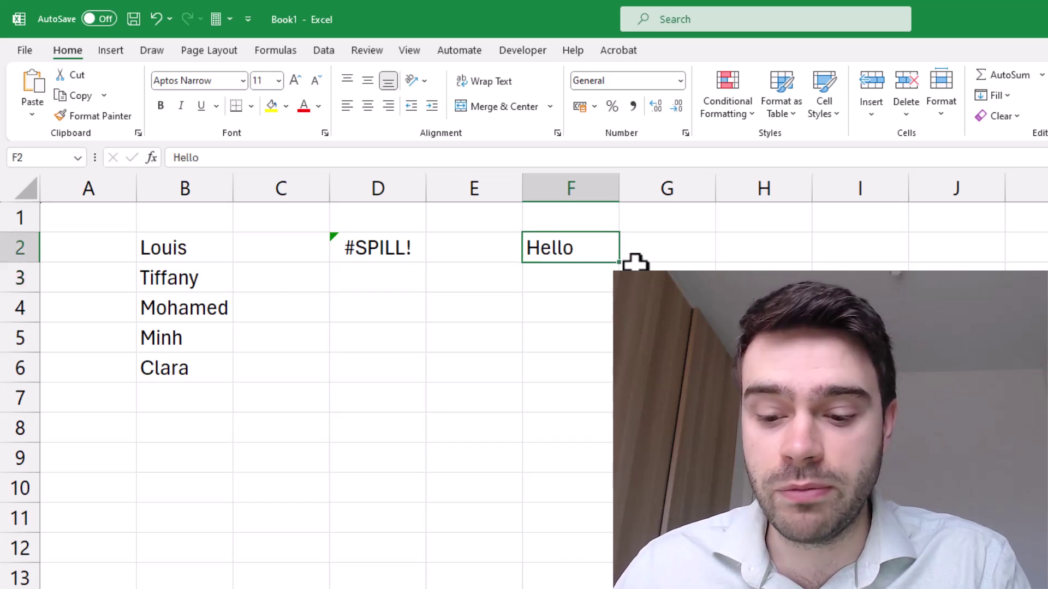
key(Delete)
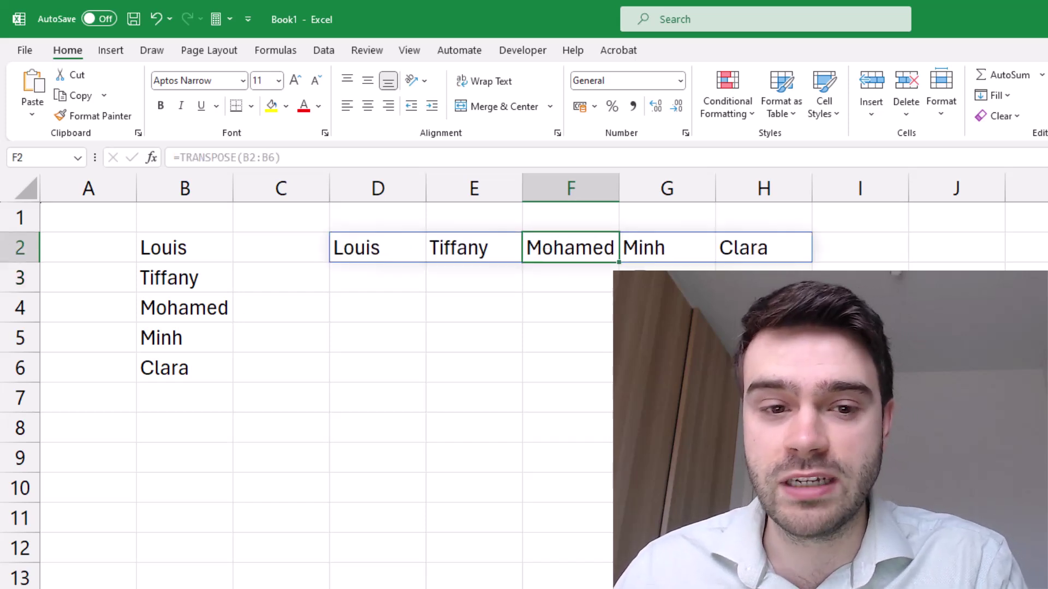
Replace the transpose formula in D2 with =CONCAT(B2:B6) to join all the names in one cell.
click(394, 253)
key(Delete)
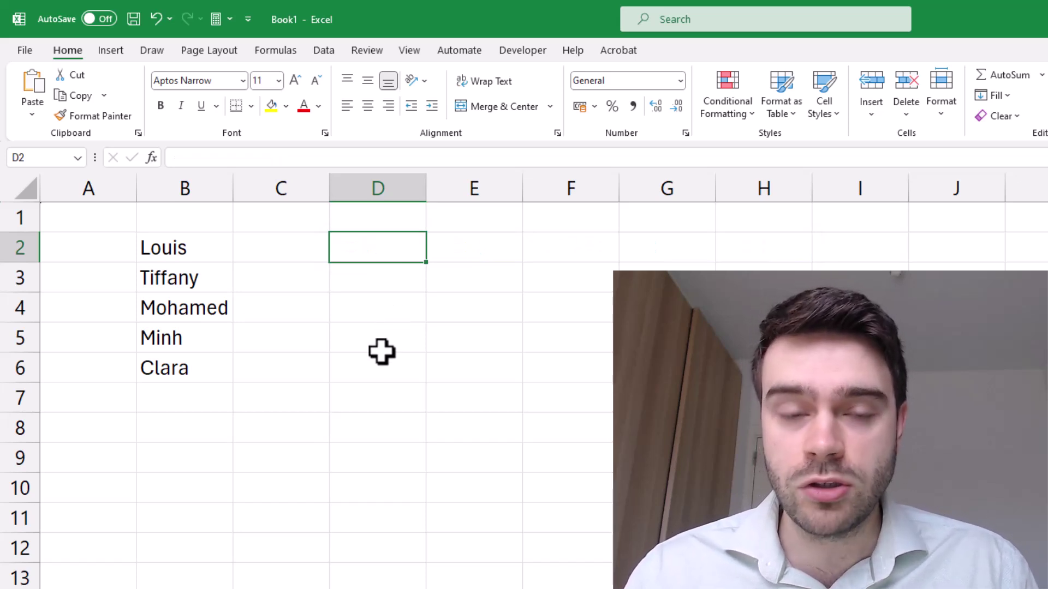
text(=CON)
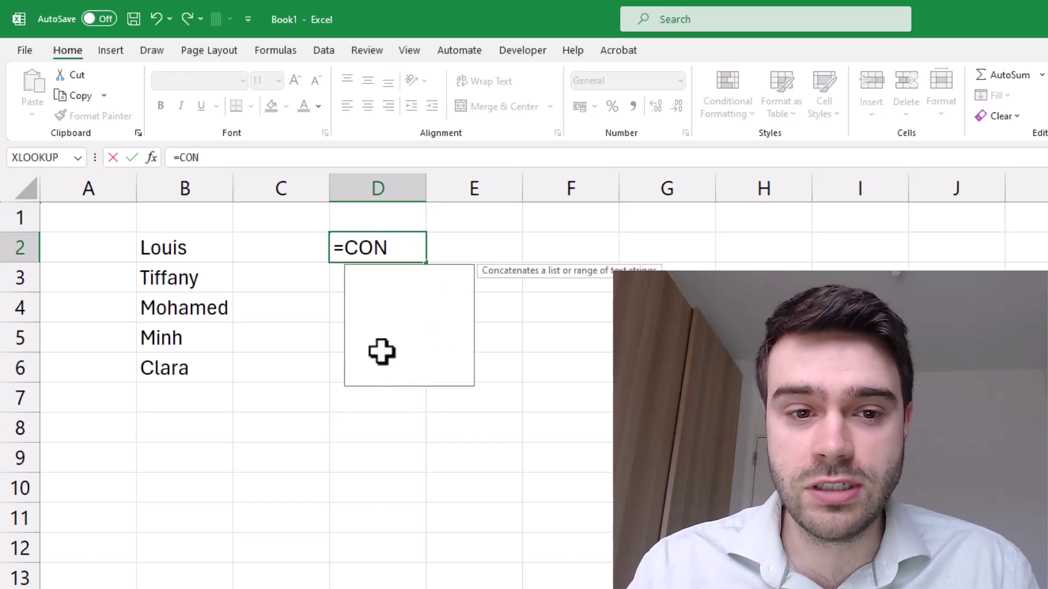
text(CAT()
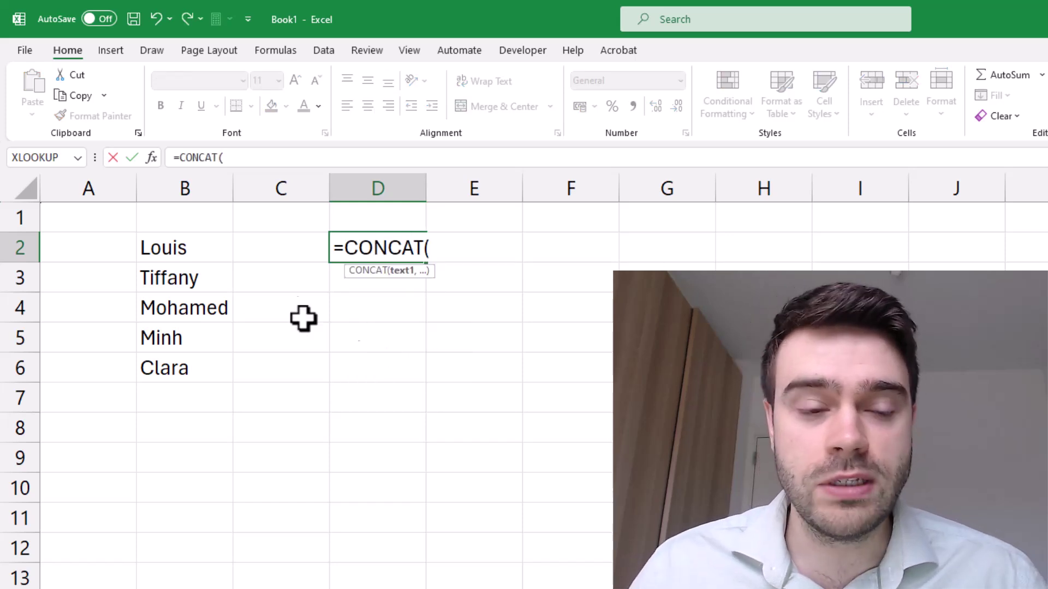
drag(220, 251, 217, 363)
text())
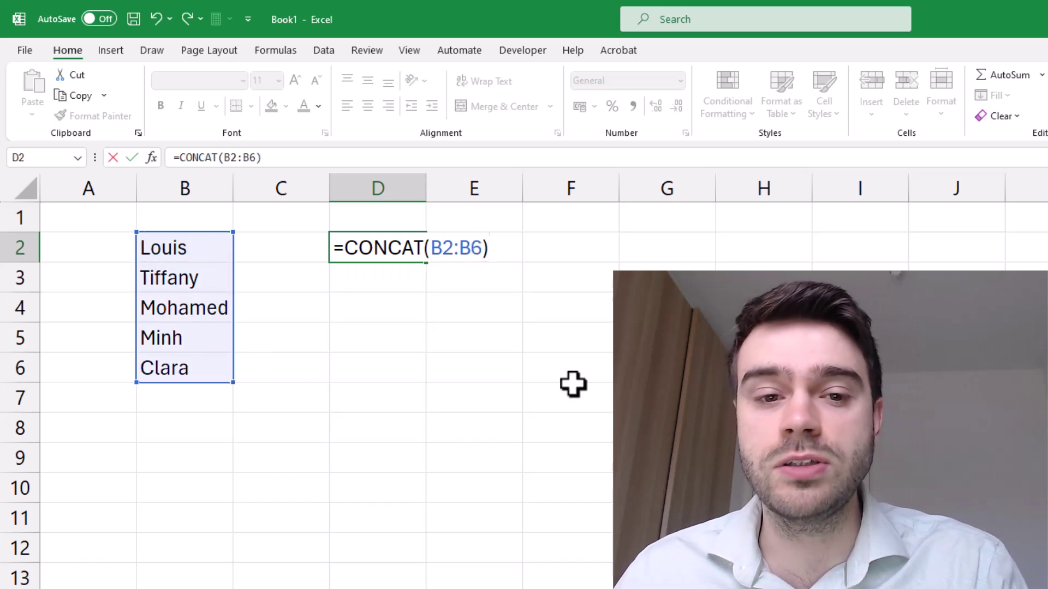
key(Return)
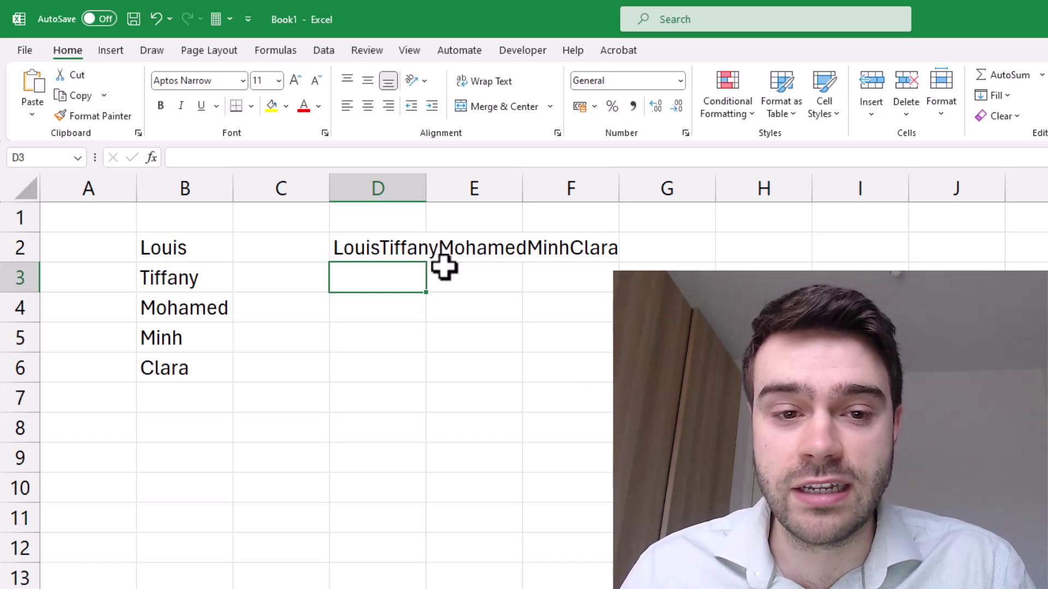
Join the first three names in D3 with =B2&B3&B4, and clear that cell again.
click(413, 249)
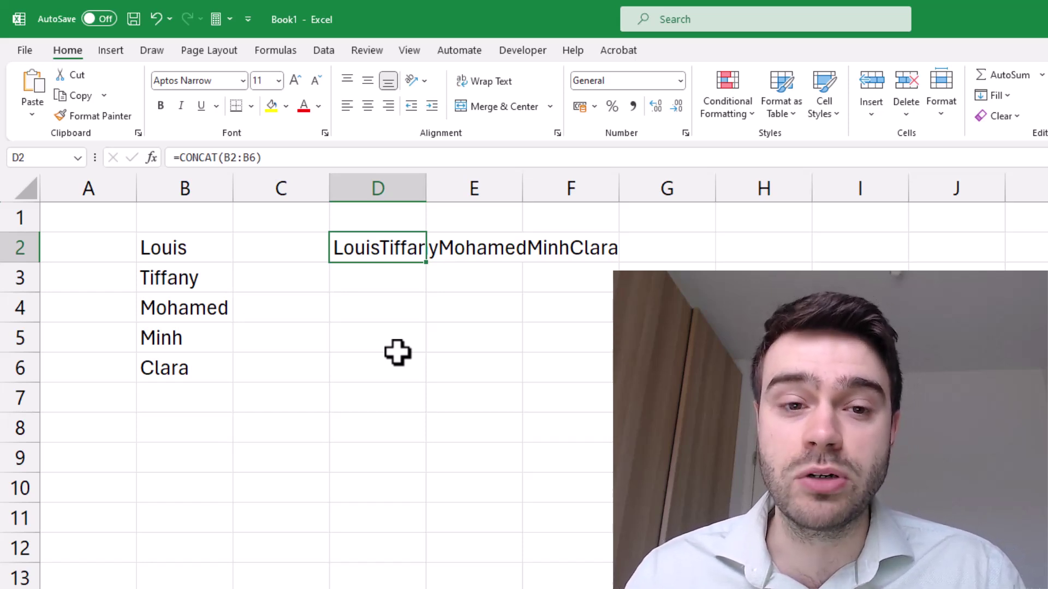
click(402, 283)
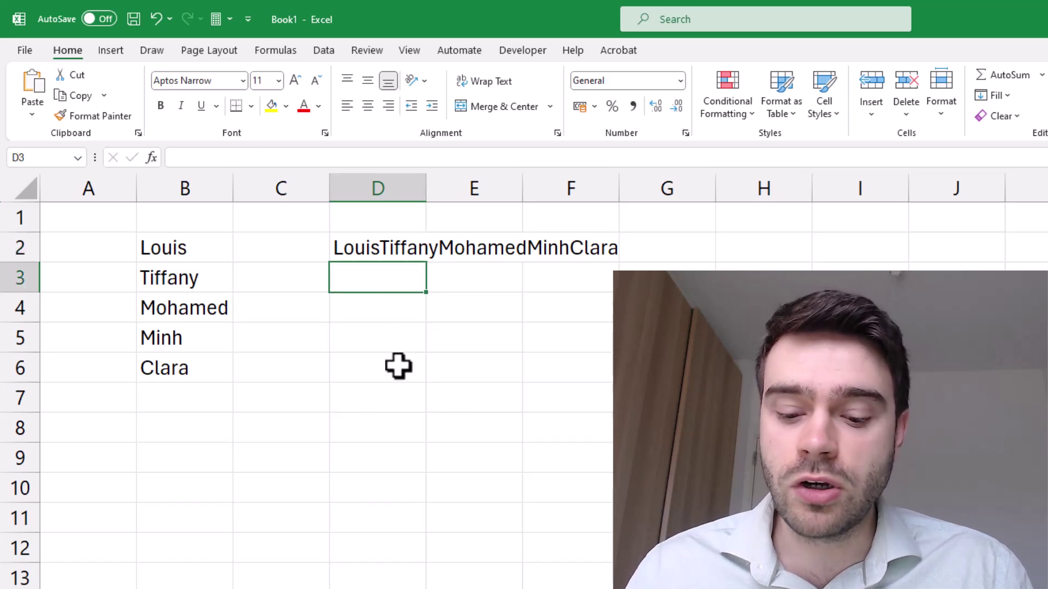
text(=)
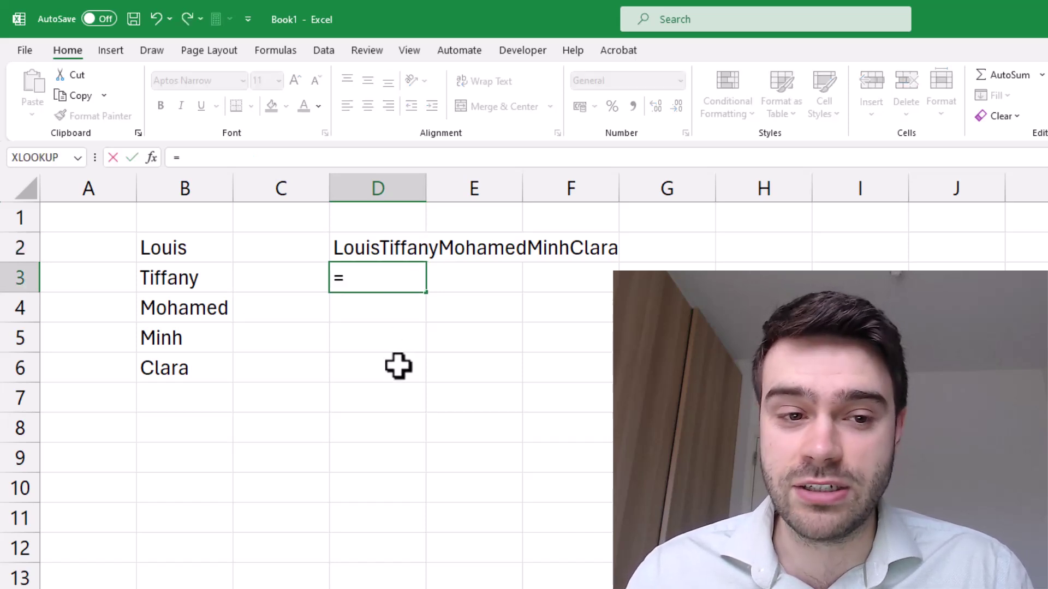
click(211, 250)
text(&)
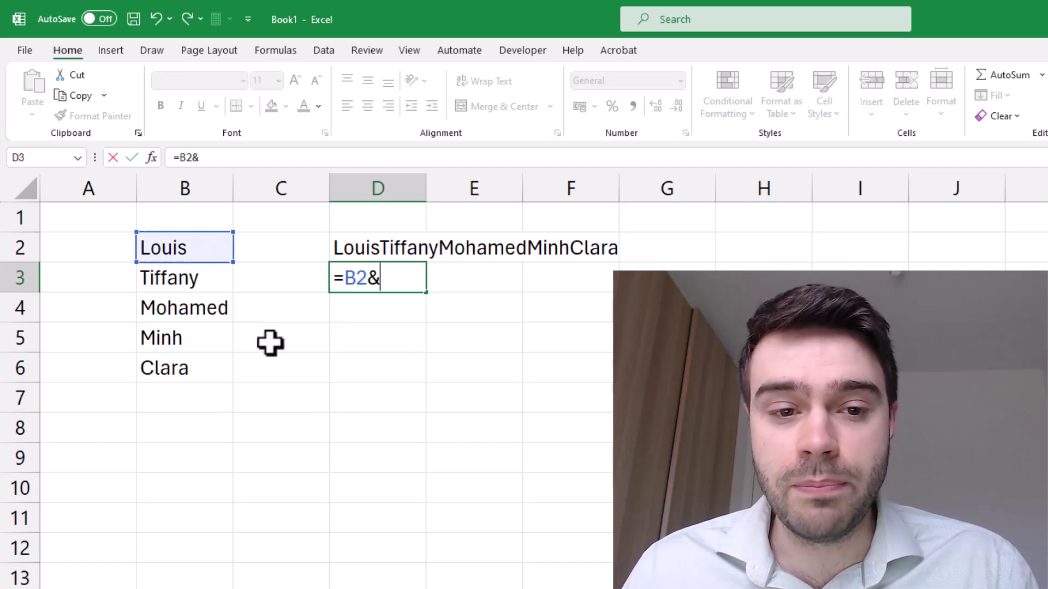
click(212, 278)
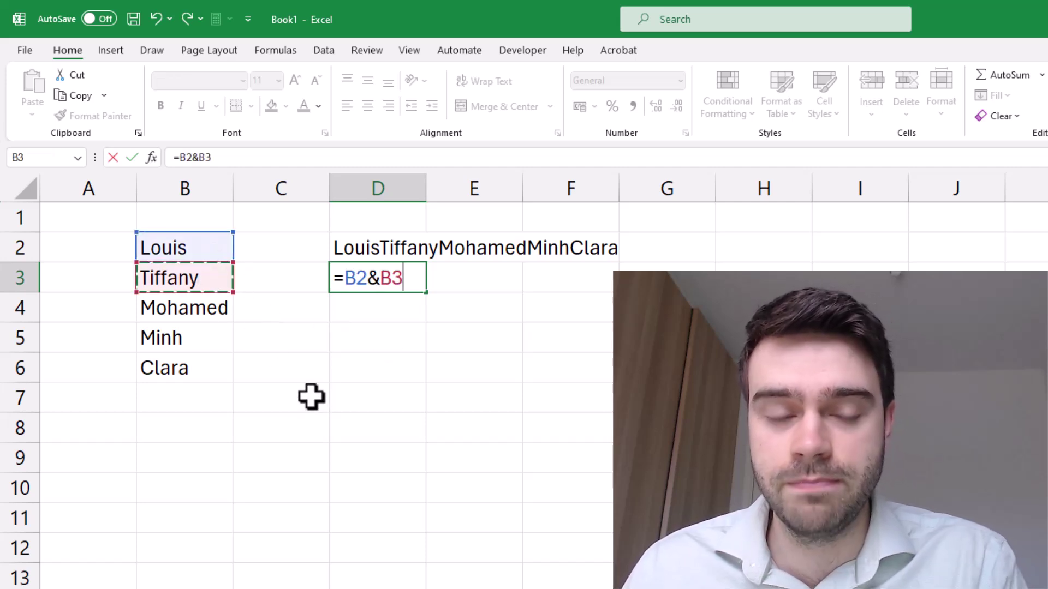
text(&)
click(218, 306)
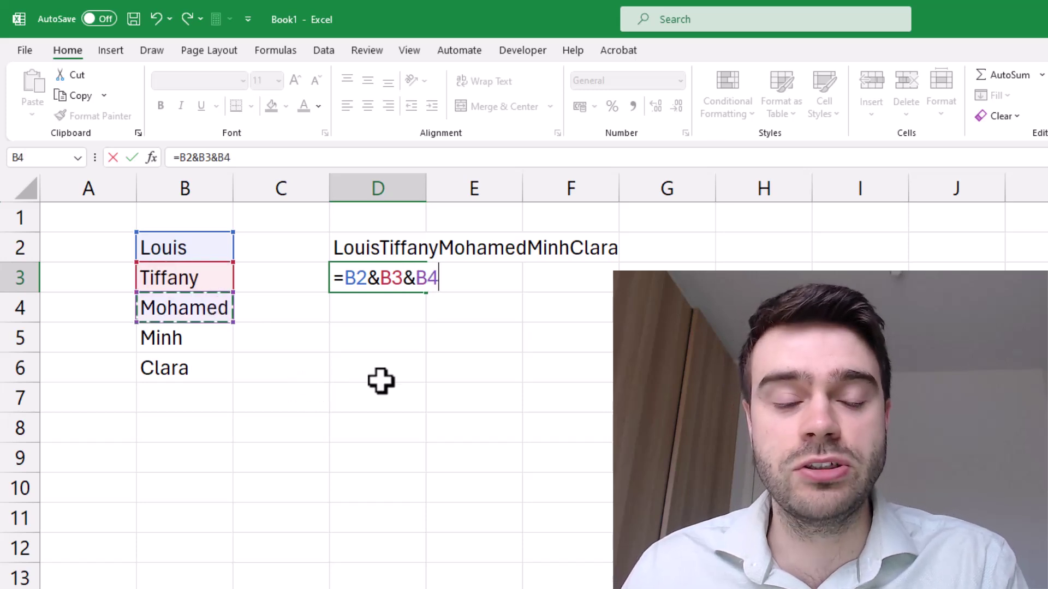
key(Return)
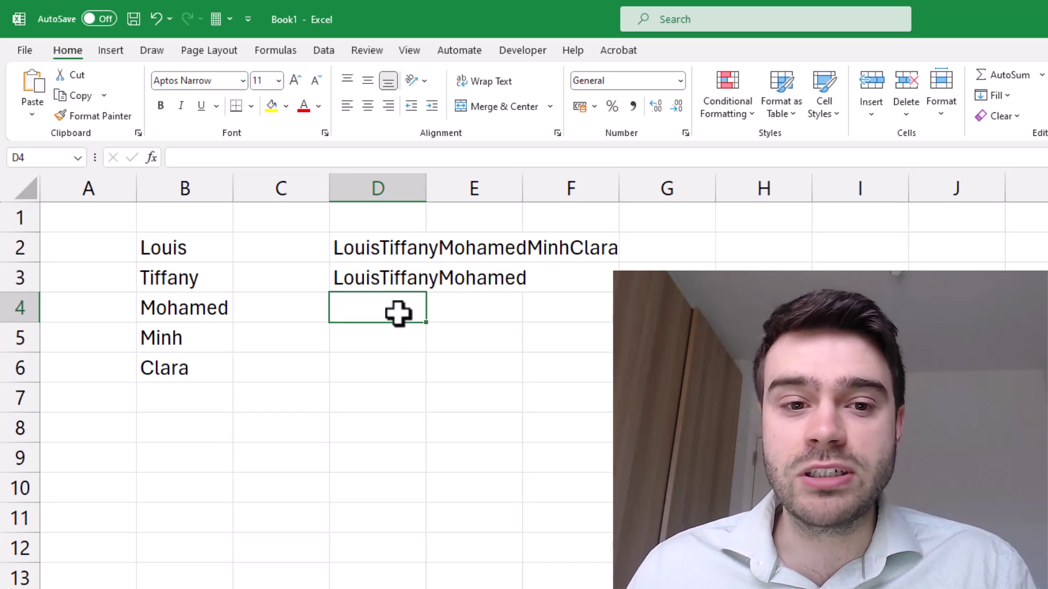
click(406, 279)
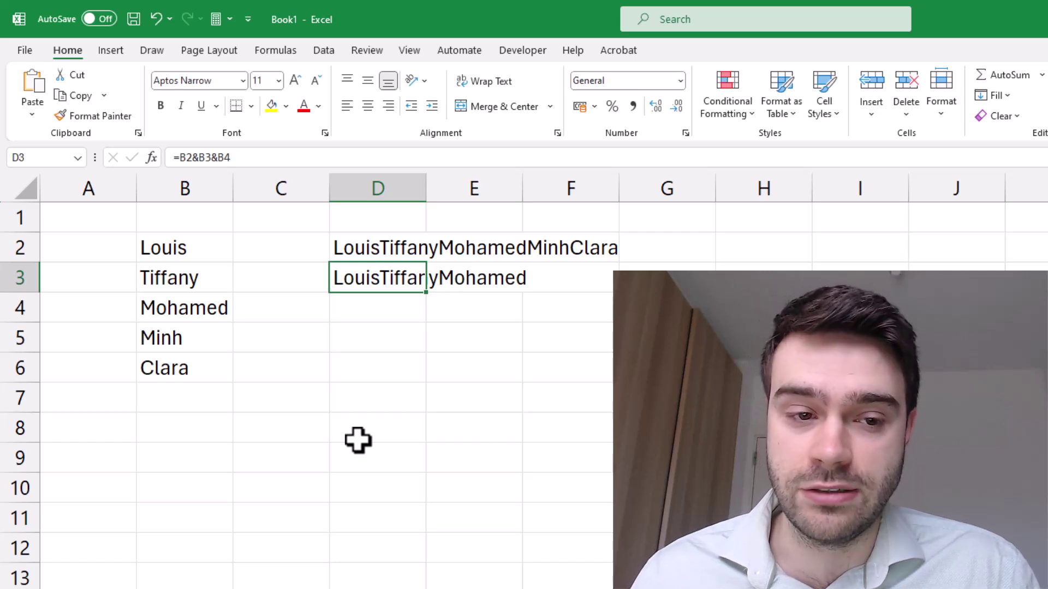
key(Delete)
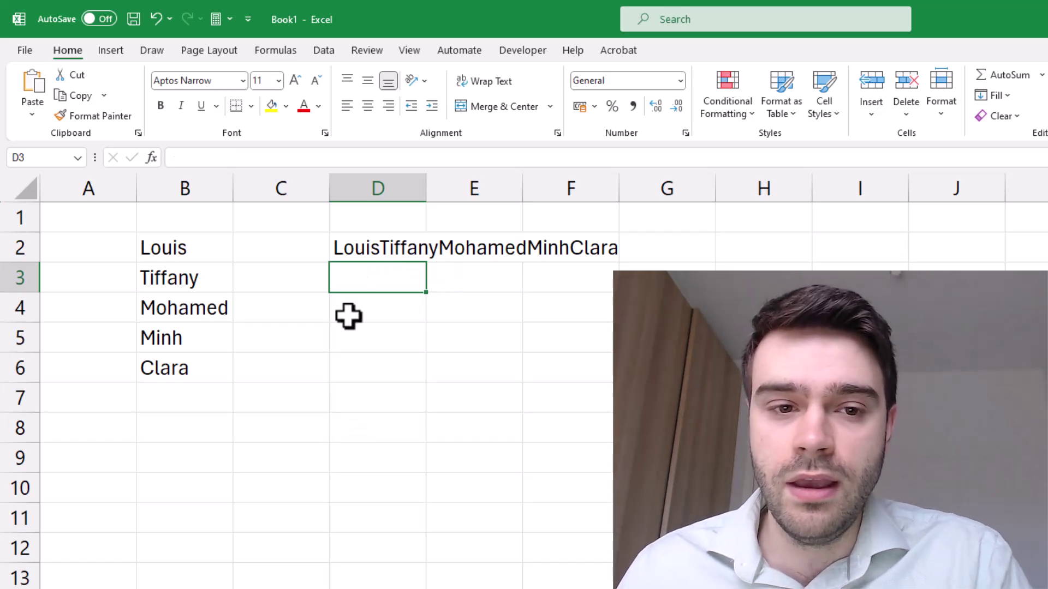
Extend the formula in D2 to =CONCAT(B2:B6&", ") so a comma and space follow each name.
click(358, 256)
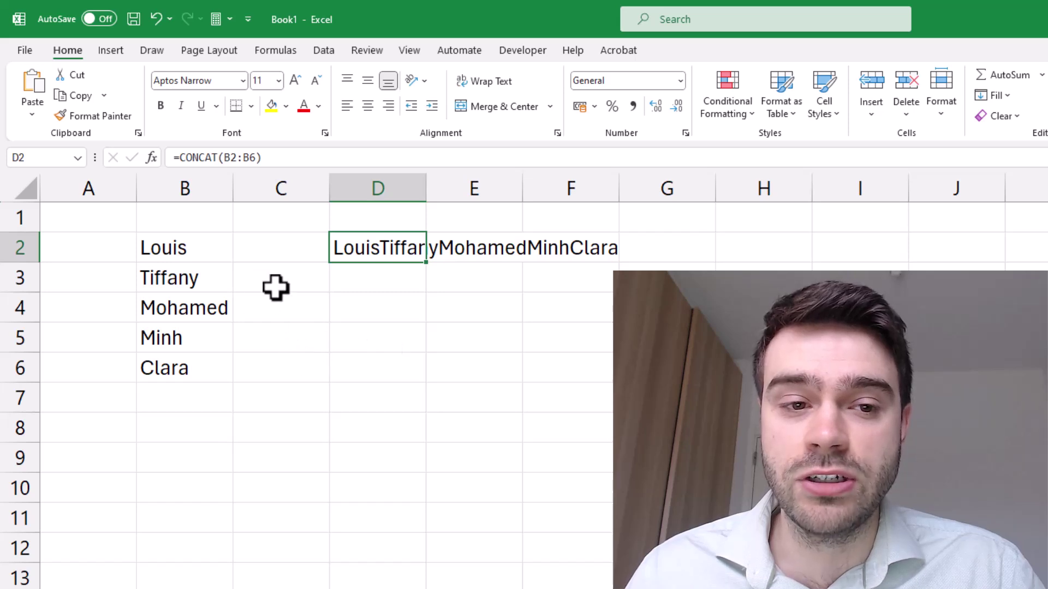
click(256, 157)
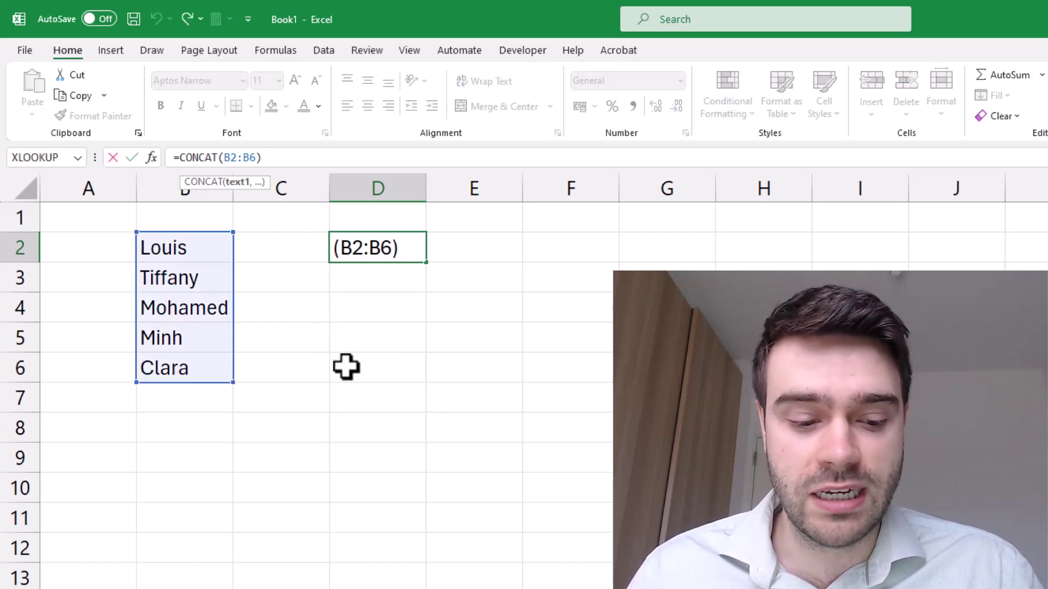
text(&)
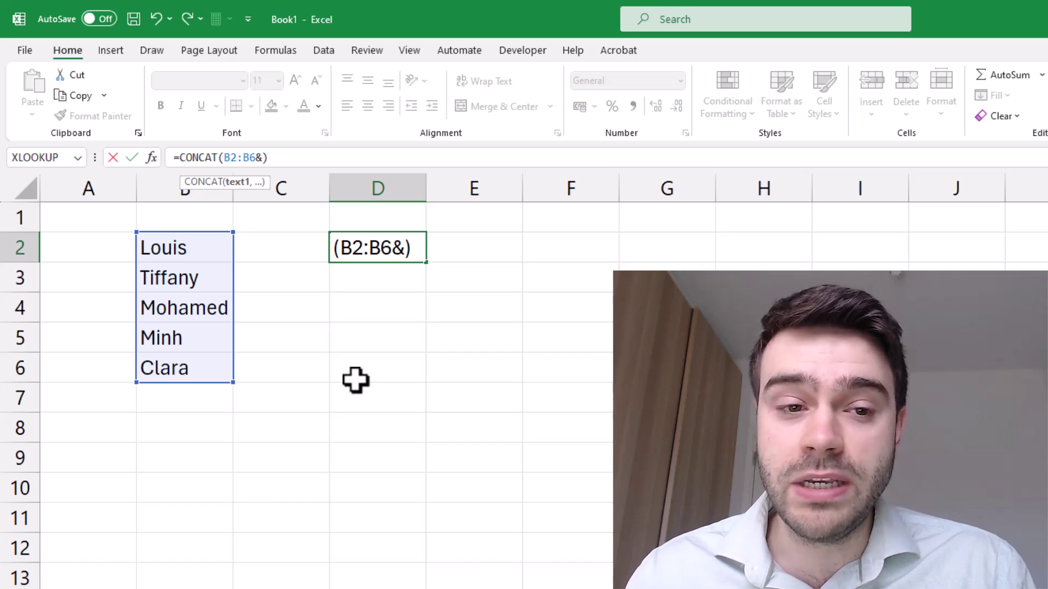
text(",)
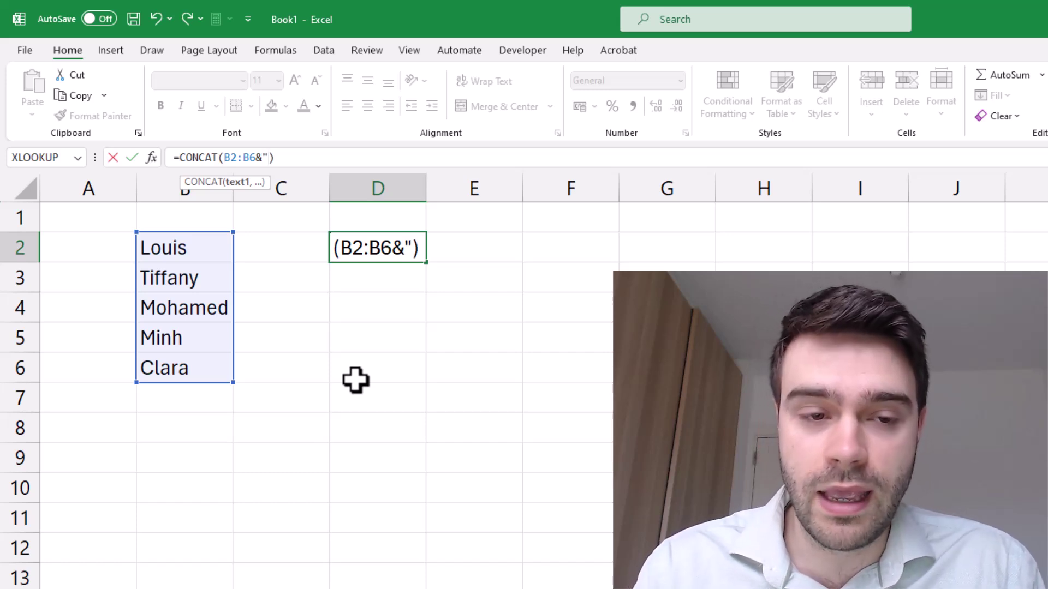
text( ")
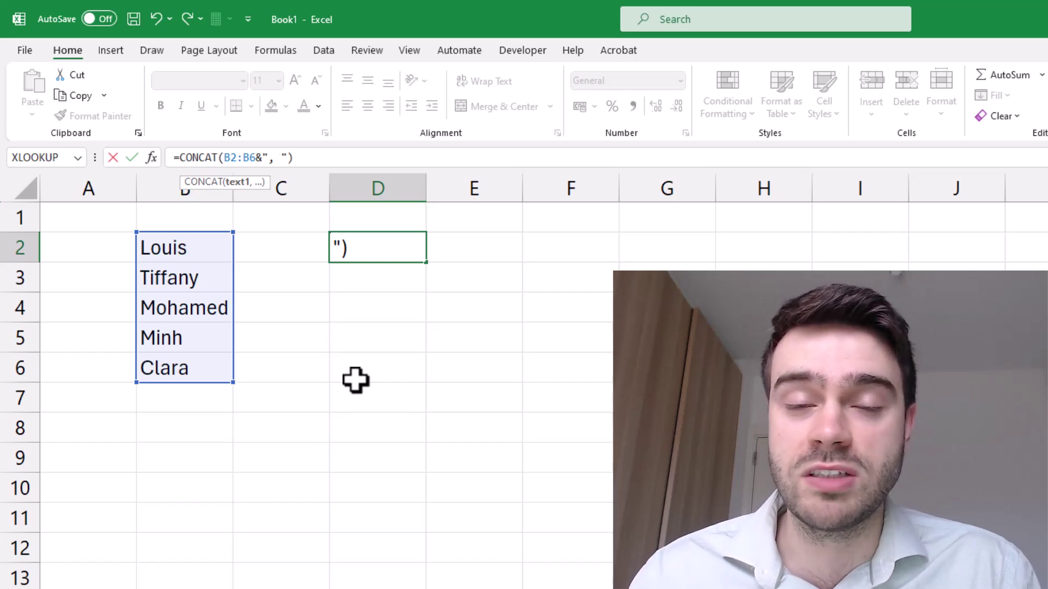
key(Return)
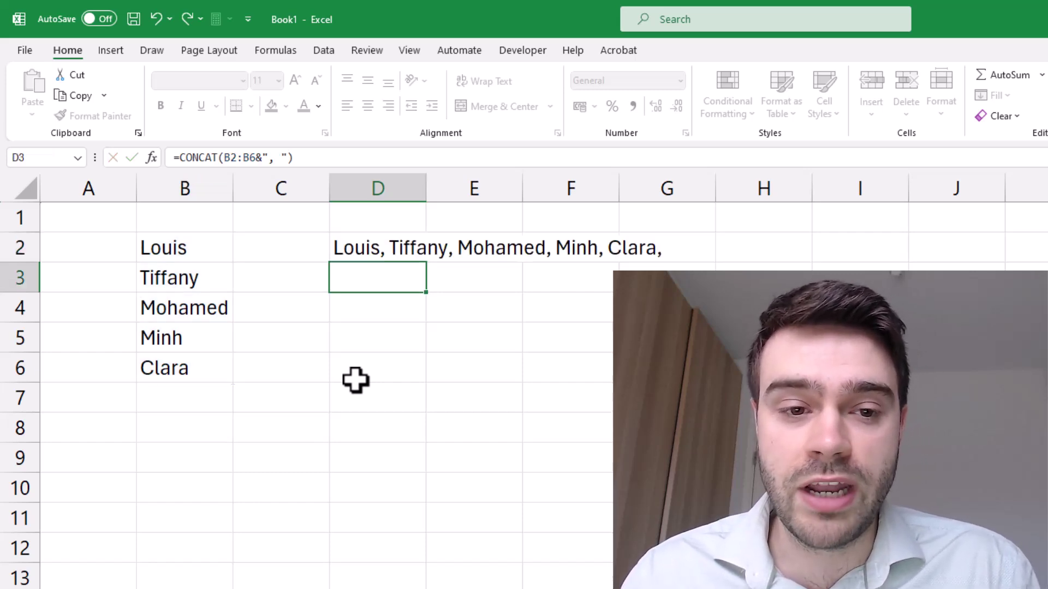
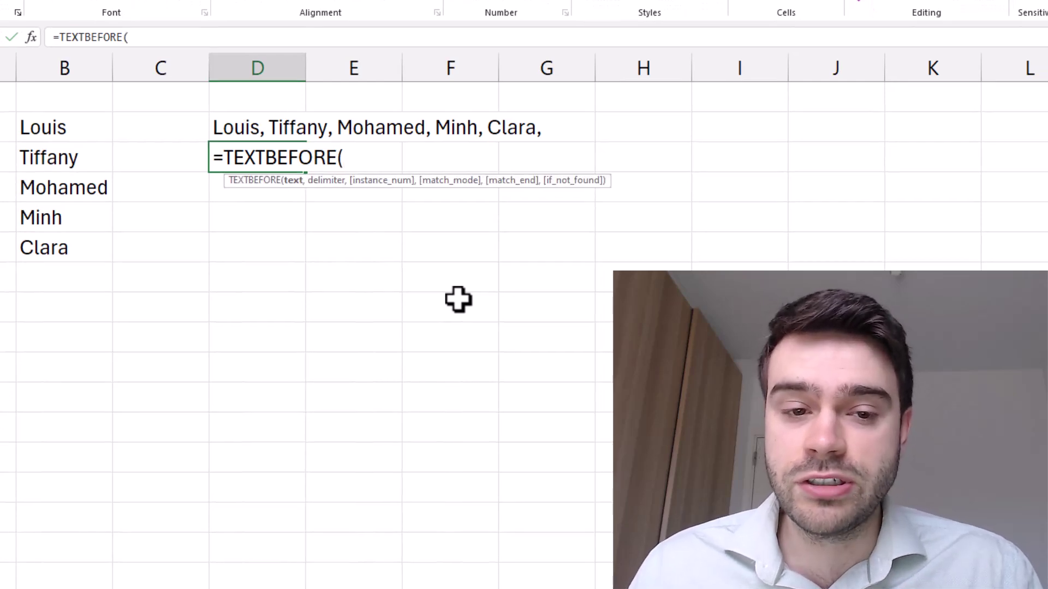
Enter =TEXTBEFORE(D2,", ") in D3 to extract the text before the comma-and-space delimiter.
click(269, 127)
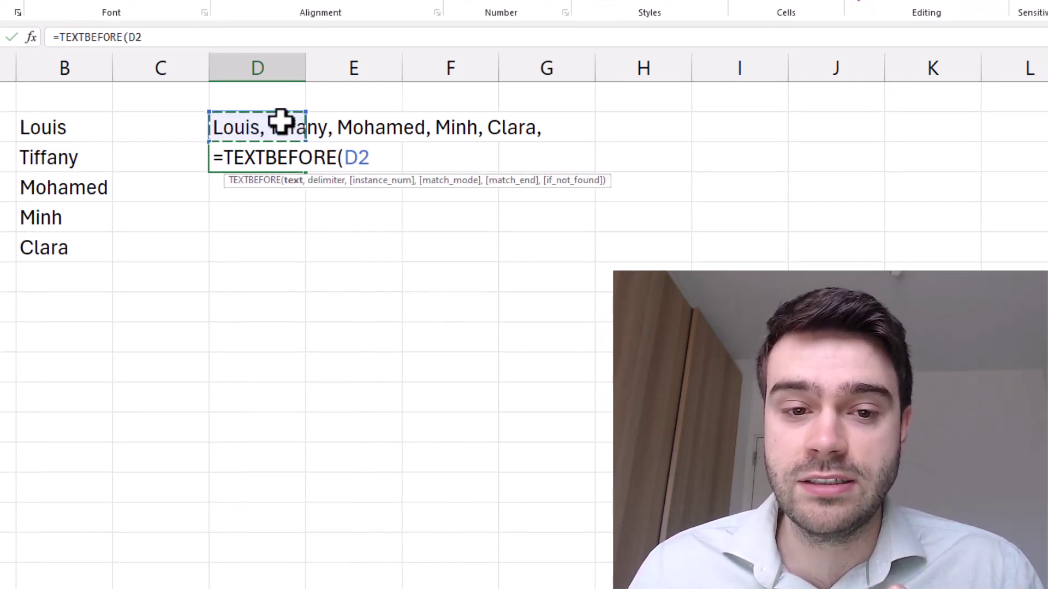
text(,)
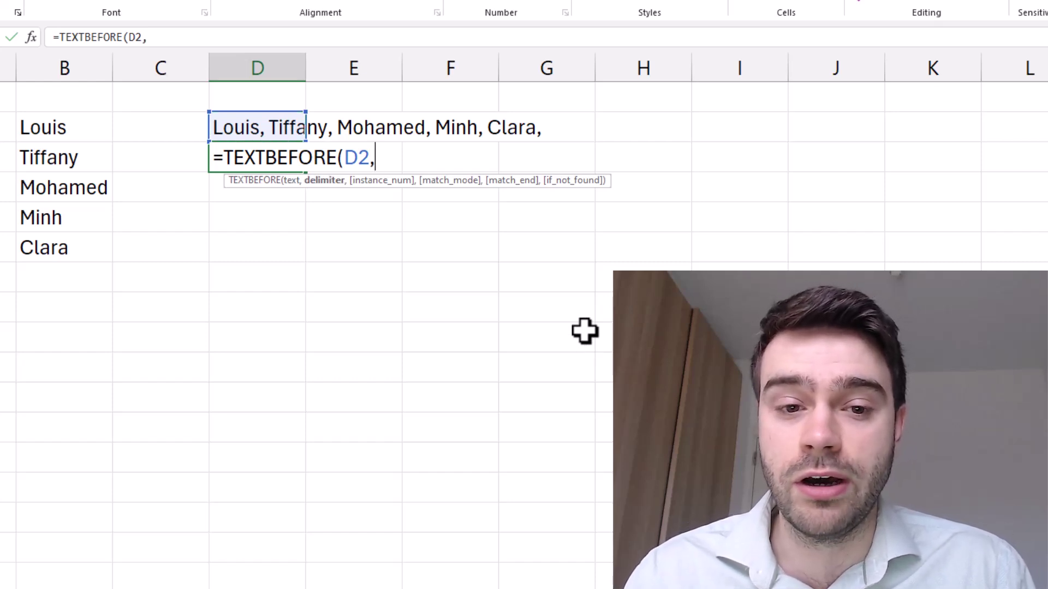
text(", )
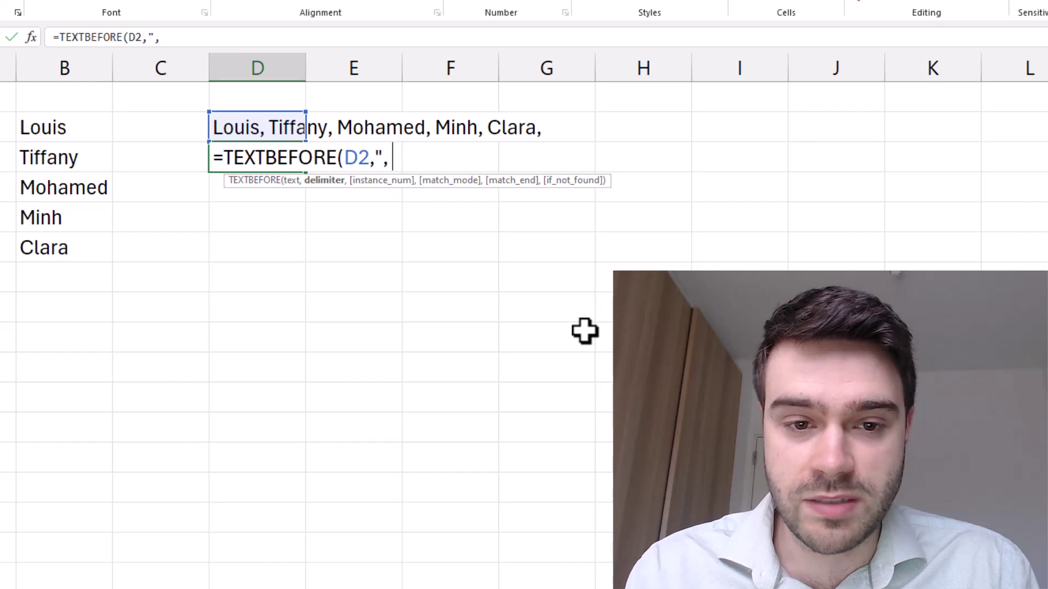
text(")
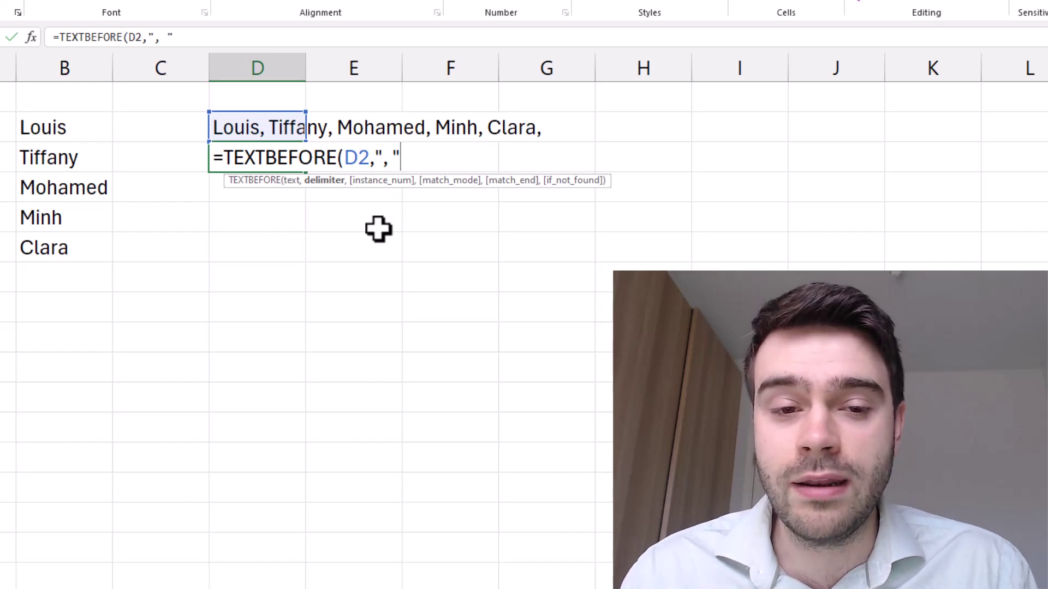
text(,)
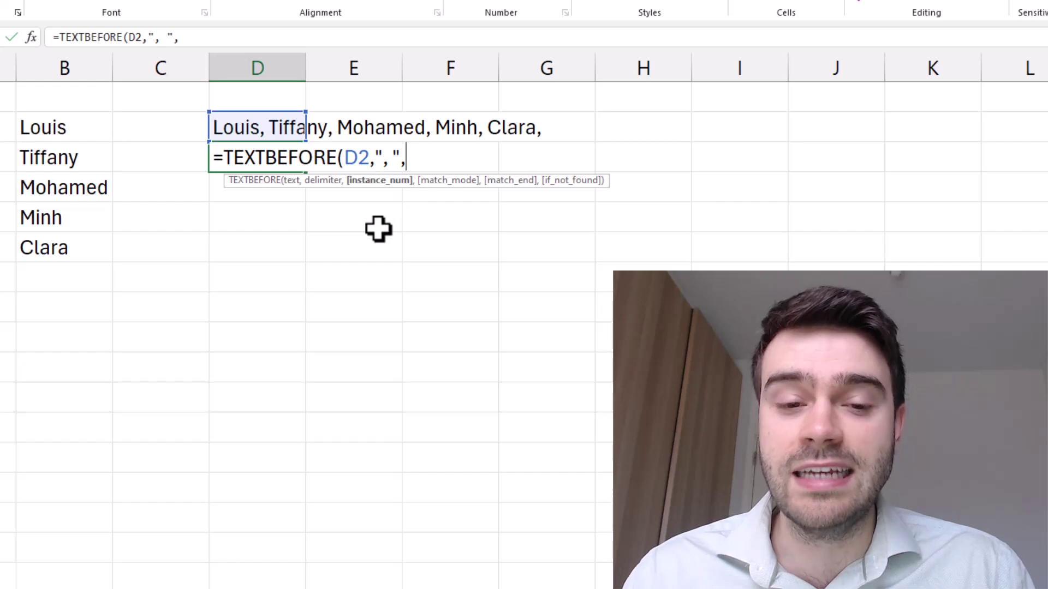
key(BackSpace)
text())
key(Return)
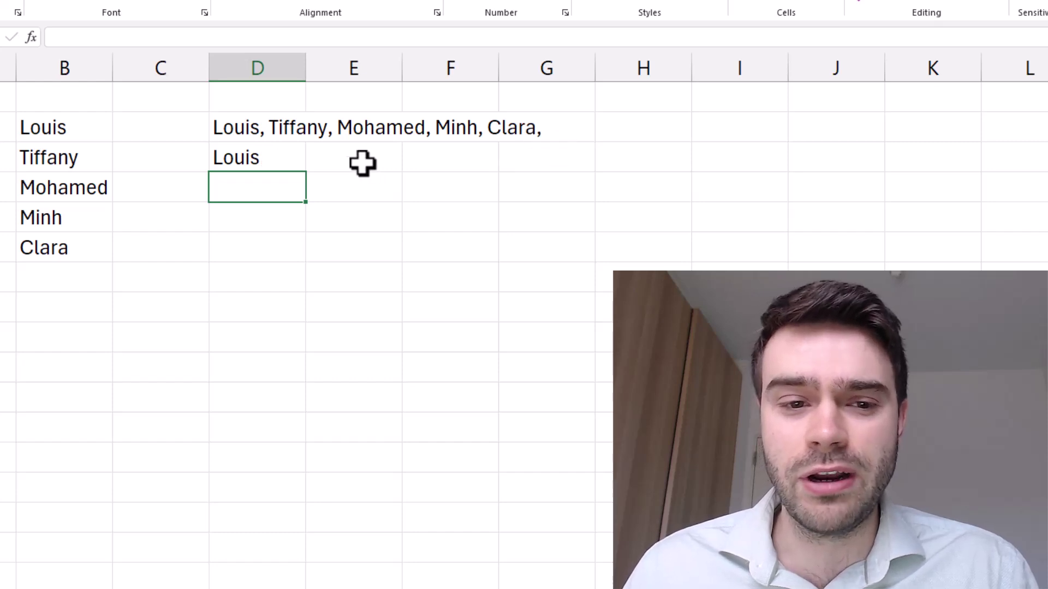
Add COUNTA(B2:B6) as the instance number of the TEXTBEFORE formula in D3, so only the trailing separator is dropped.
click(301, 160)
click(172, 38)
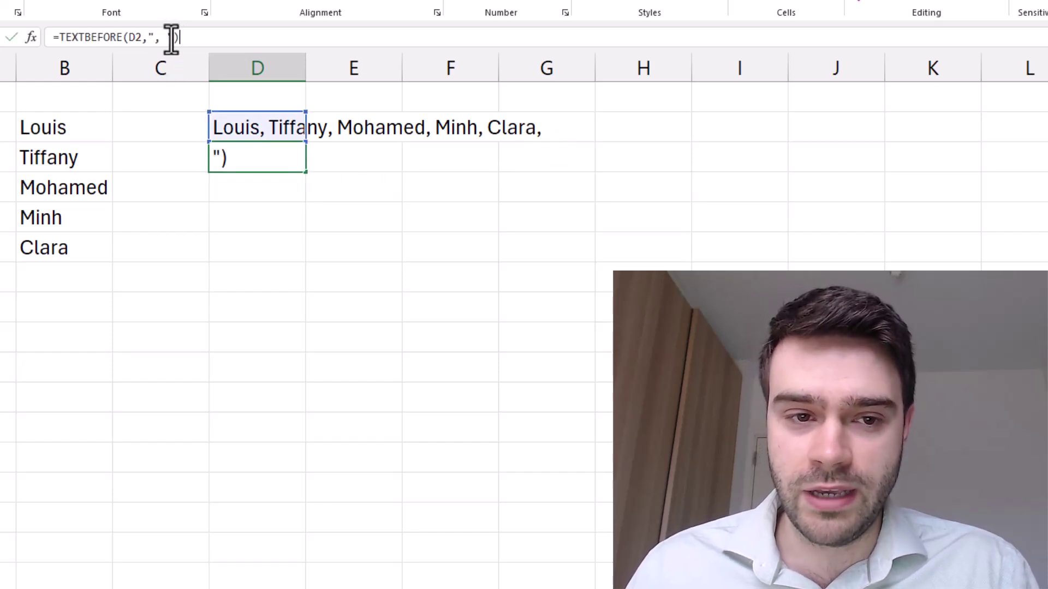
text(,)
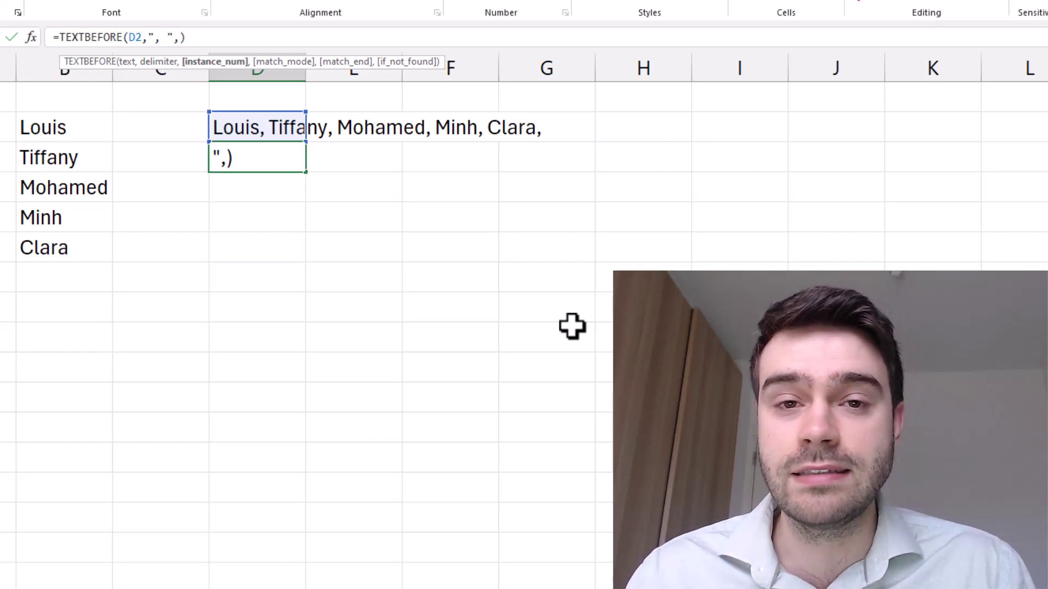
text(COUNTA()
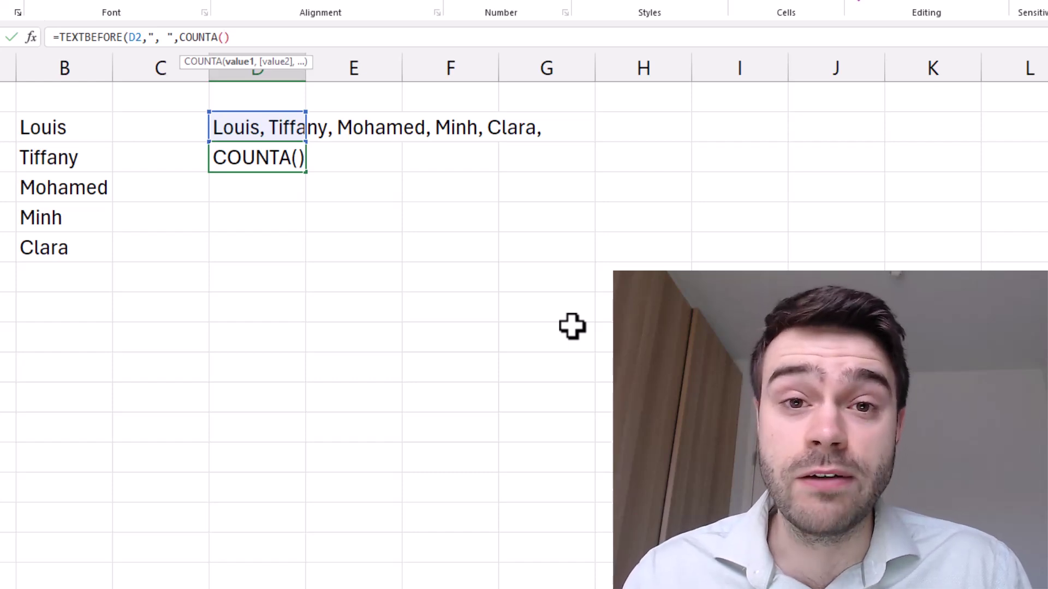
drag(48, 134, 53, 235)
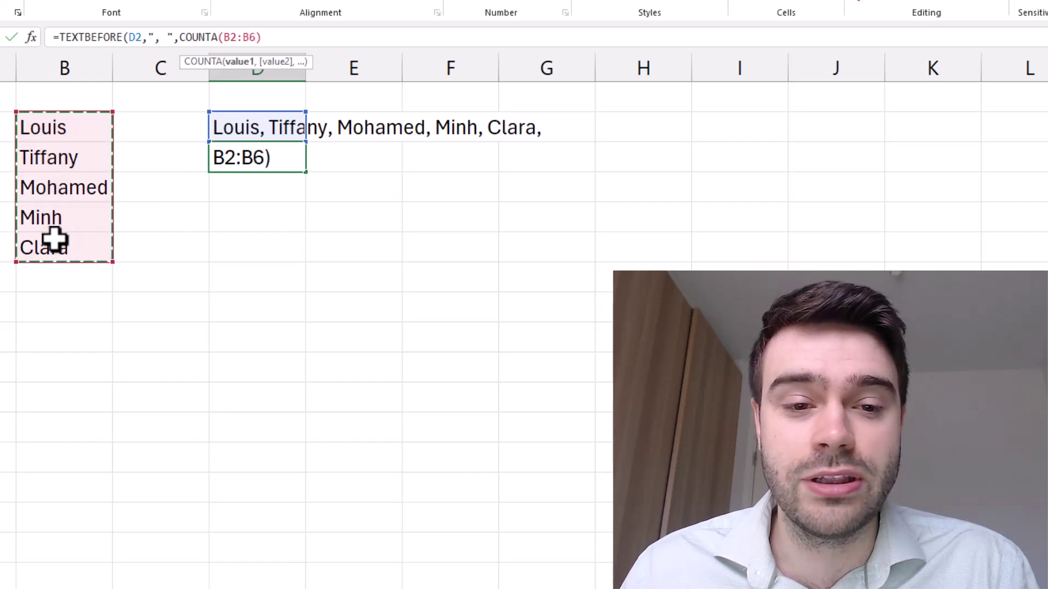
text())
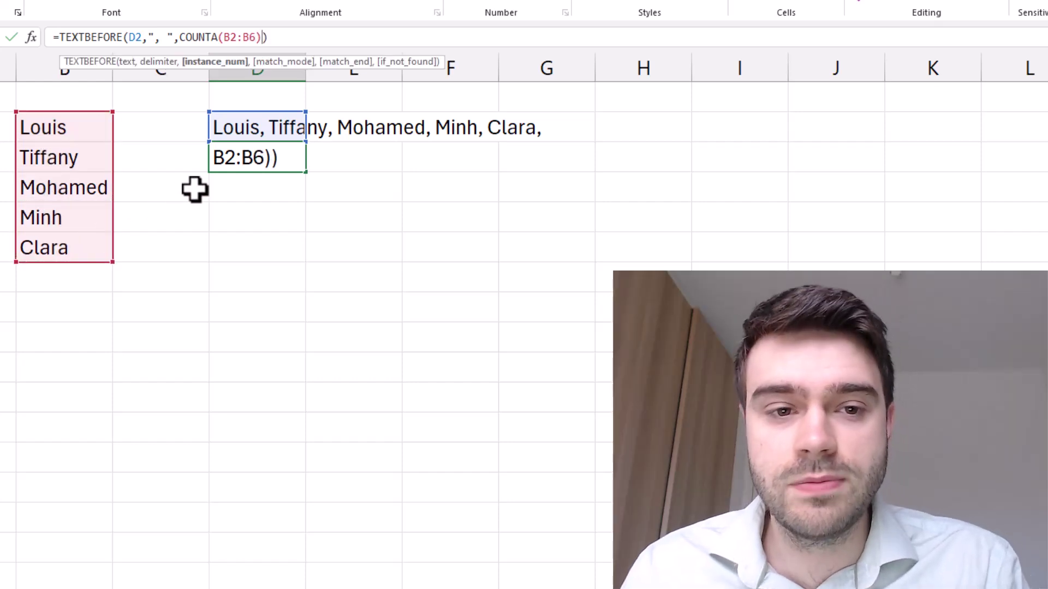
text())
key(Return)
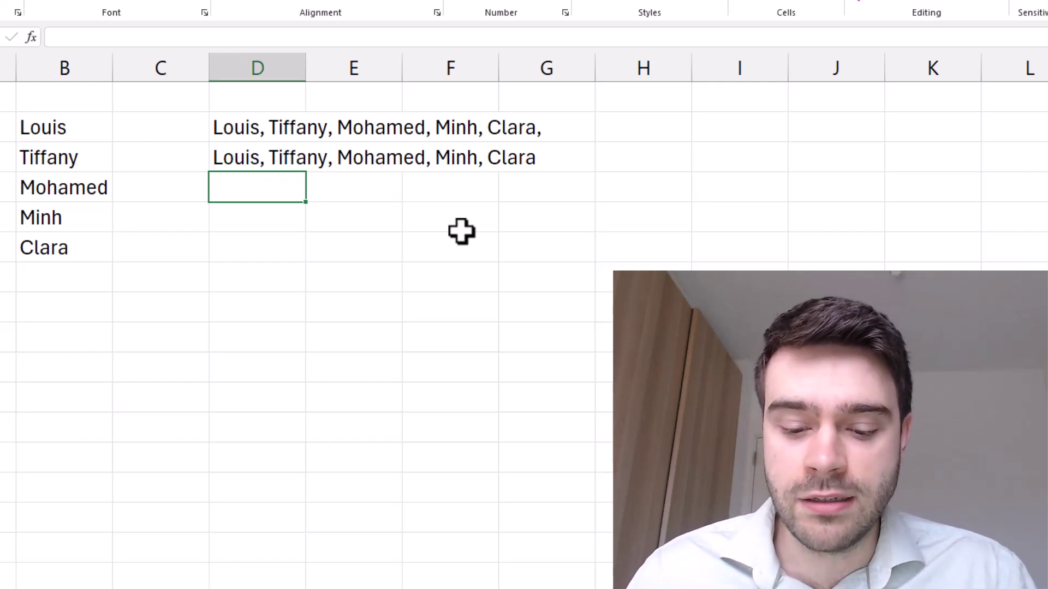
Enter =SUBSTITUTE(D3,", "," & ",COUNTA(B2:B6)-1) in D4 to replace the last comma separator with an ampersand.
text(=SUBS)
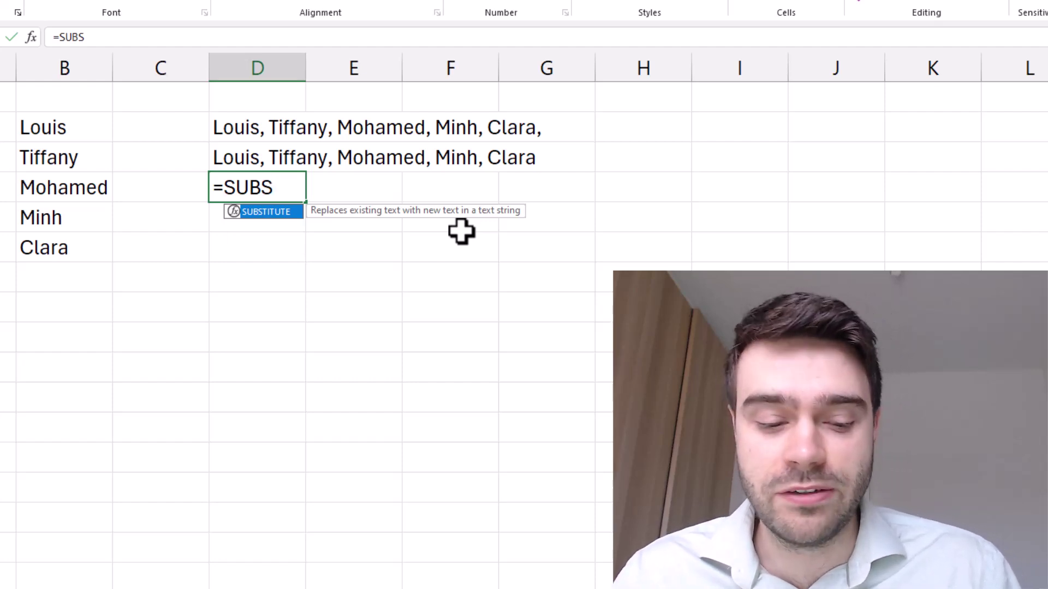
key(Tab)
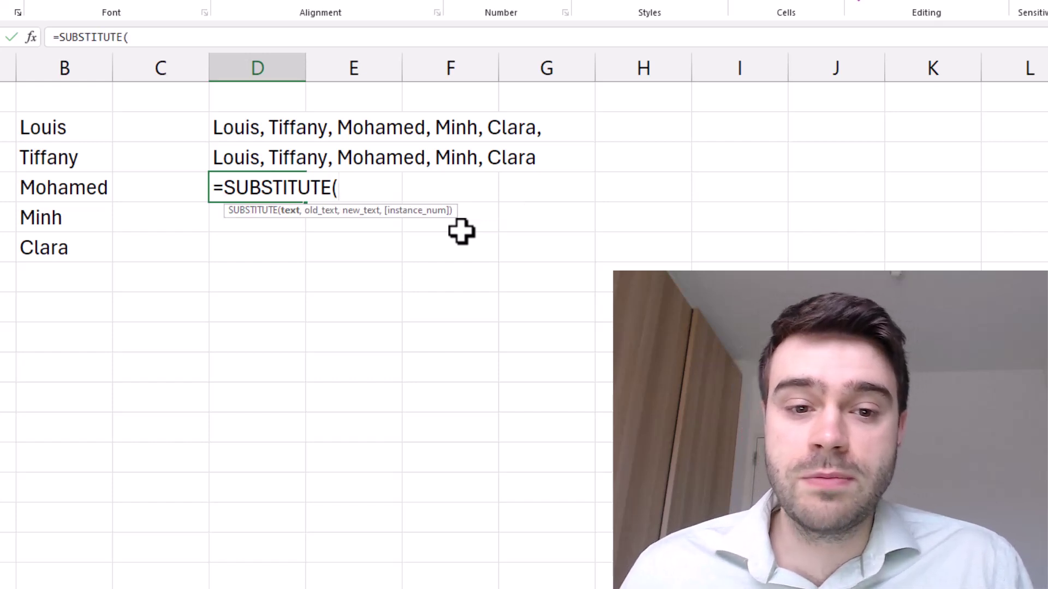
click(278, 160)
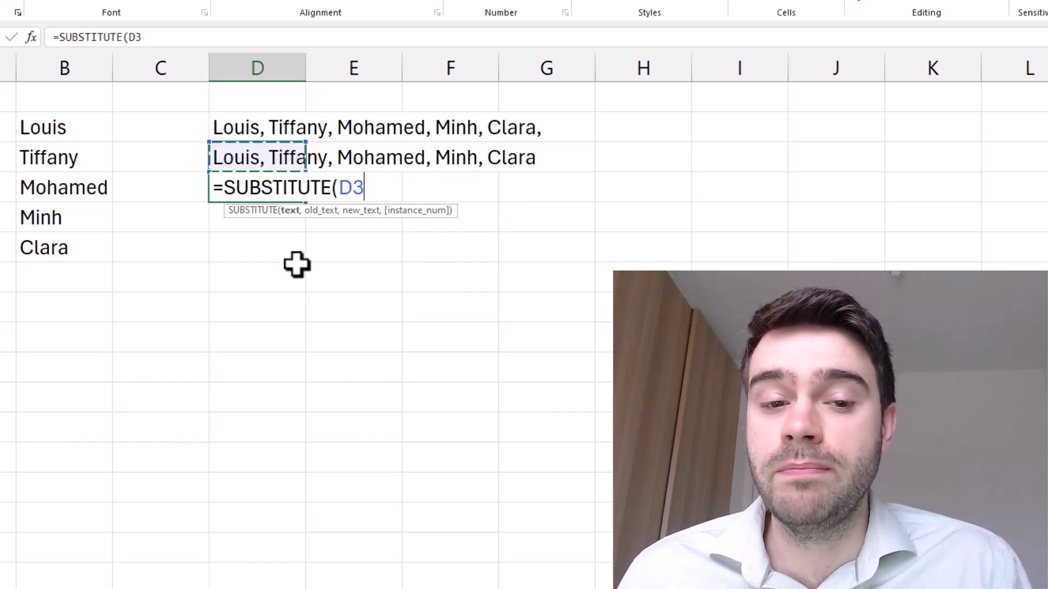
text(,)
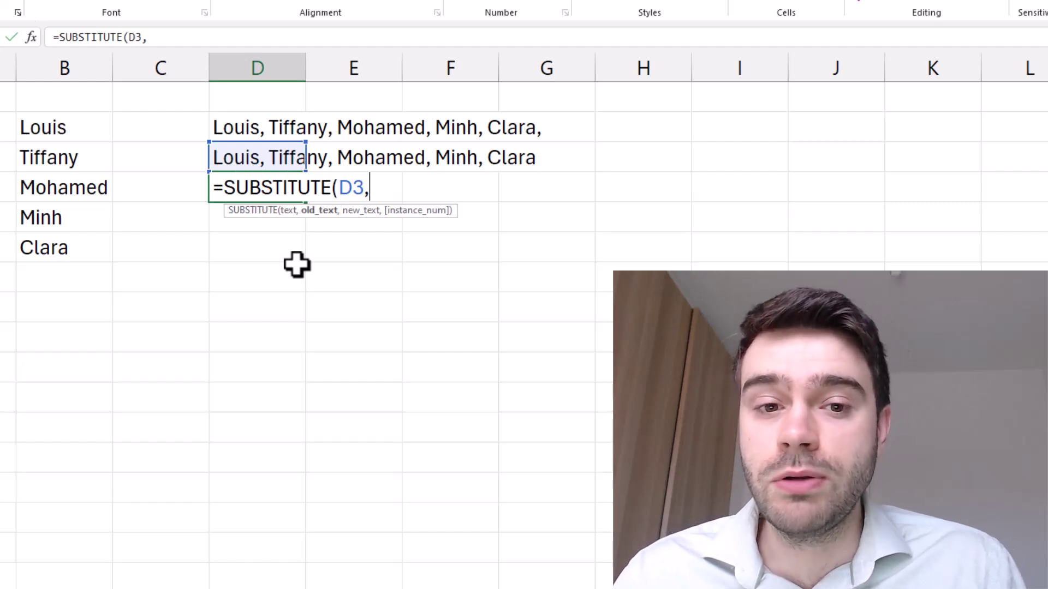
text(")
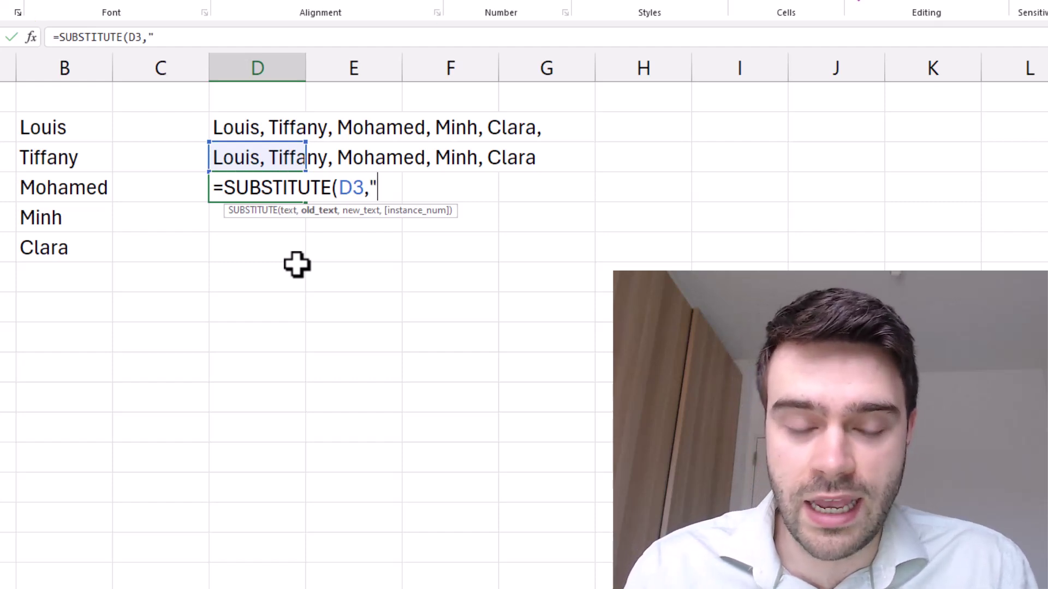
text(, ")
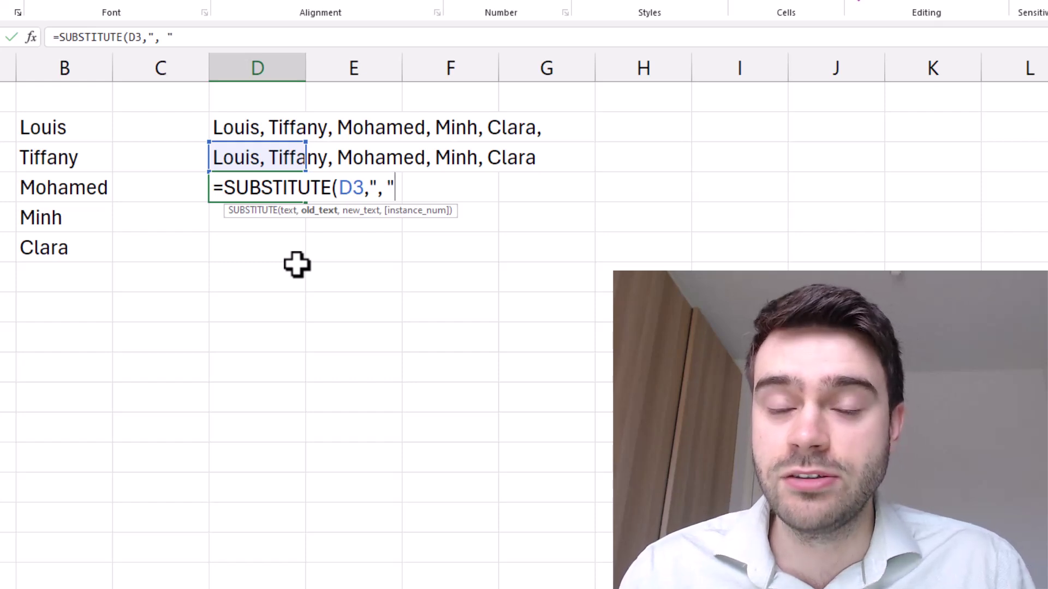
text(,",")
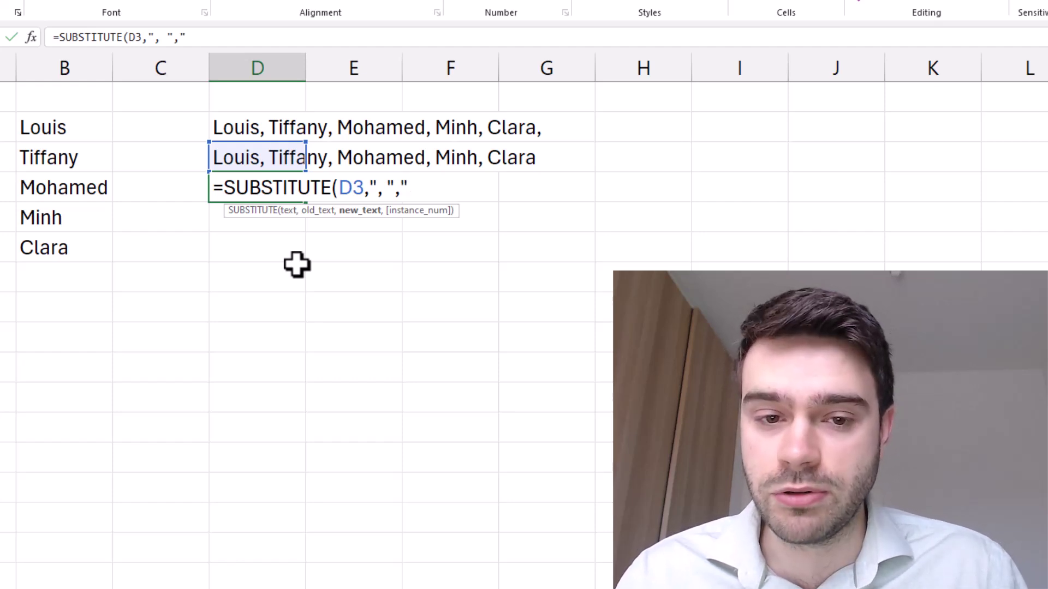
text( & ")
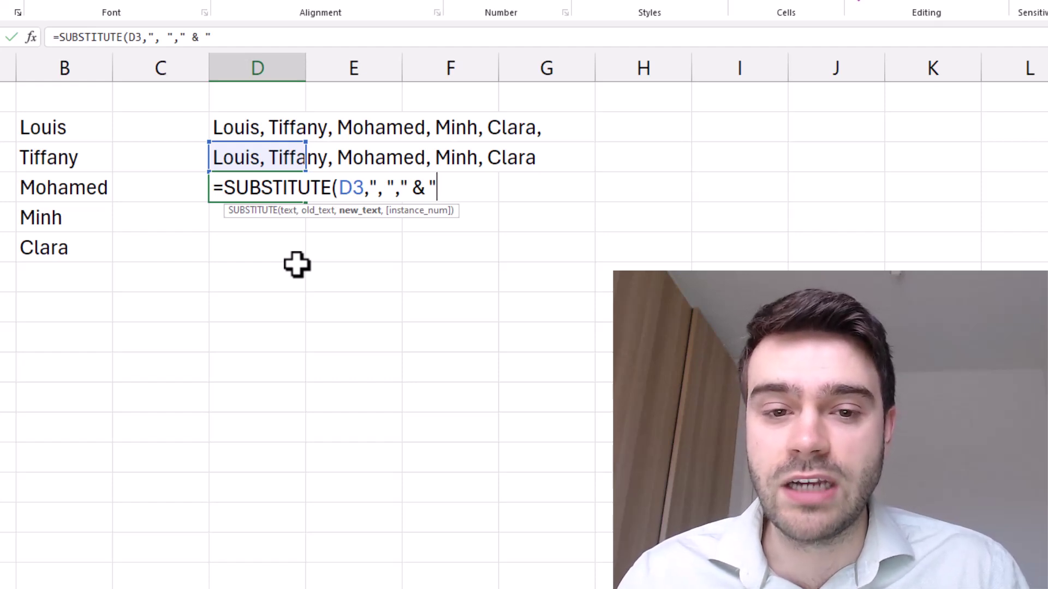
text(,)
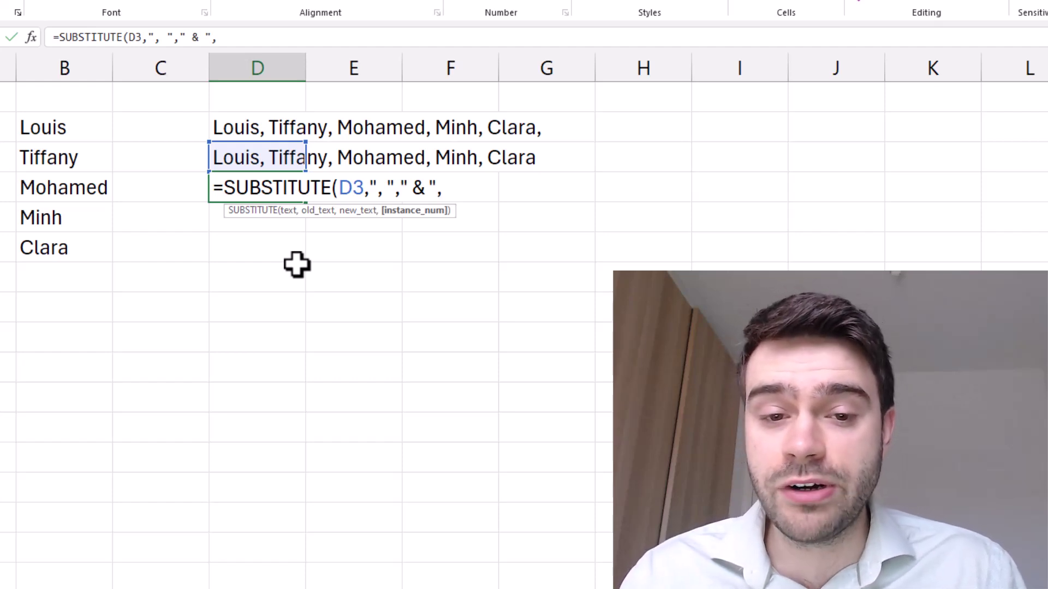
text(COUNTA()
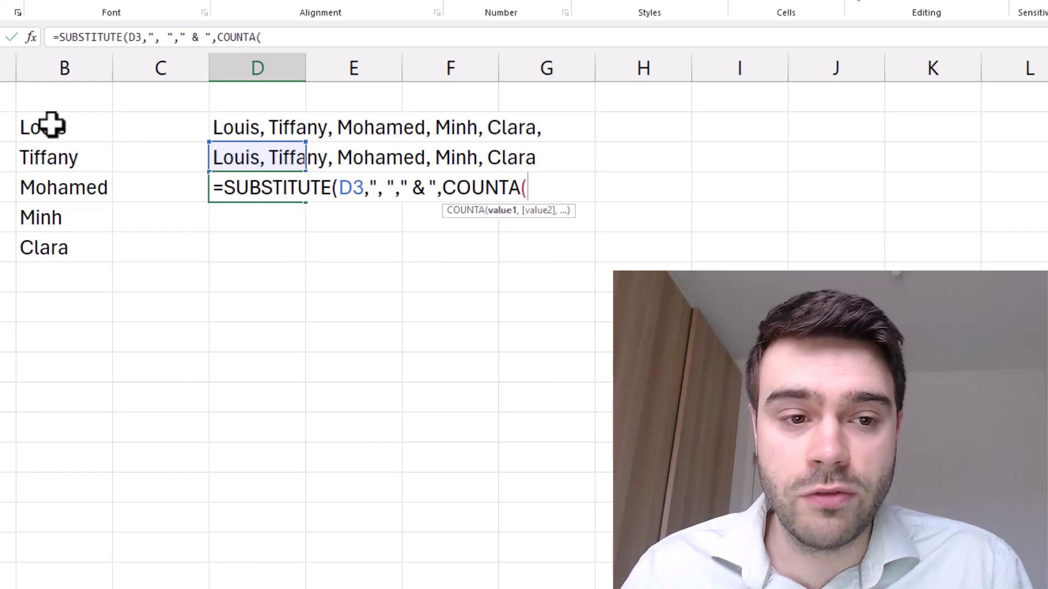
drag(52, 125, 70, 251)
text()-1)
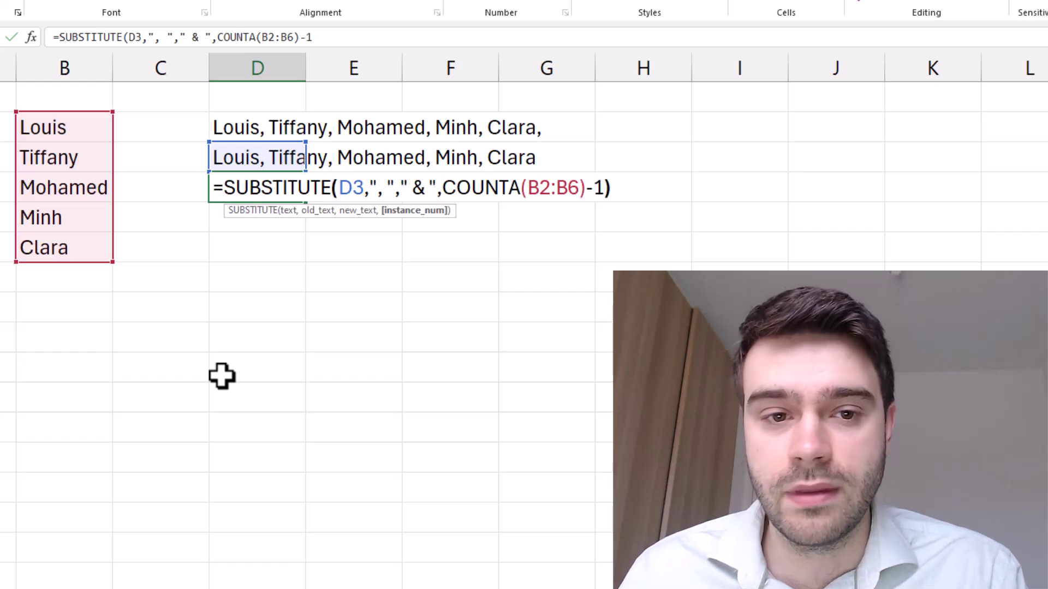
text())
key(Return)
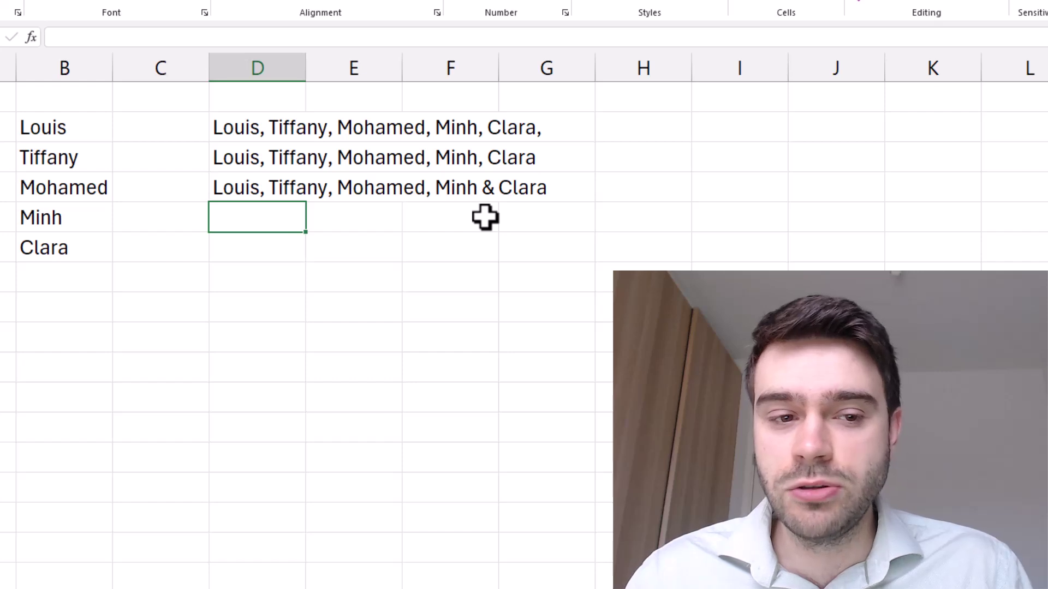
Enter =TEXTJOIN(", ",TRUE,B2:B6) in D5 to join the names with commas while ignoring empty cells.
text(=TE)
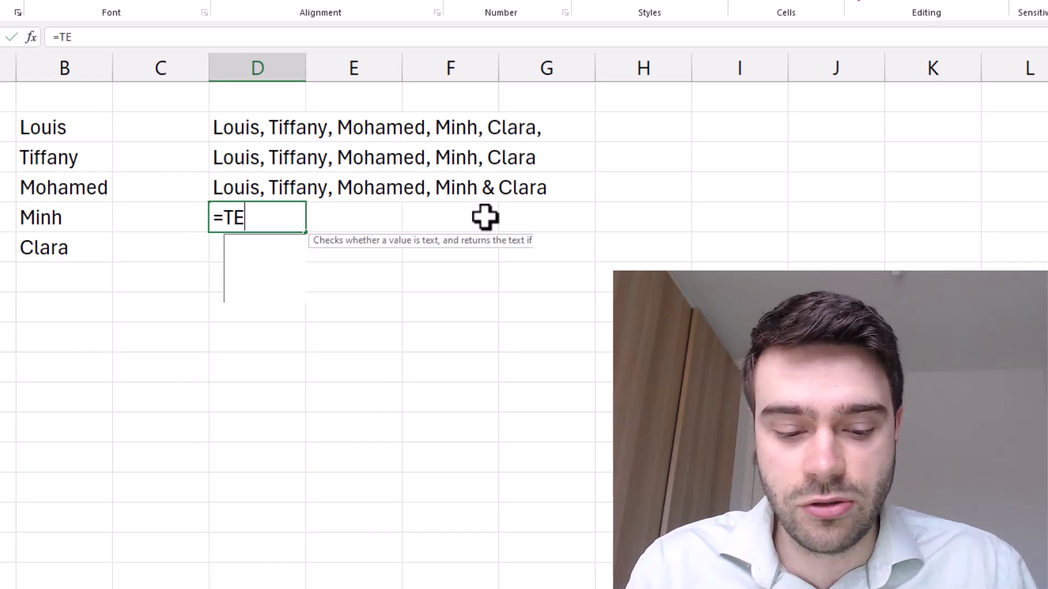
text(XTJOIn)
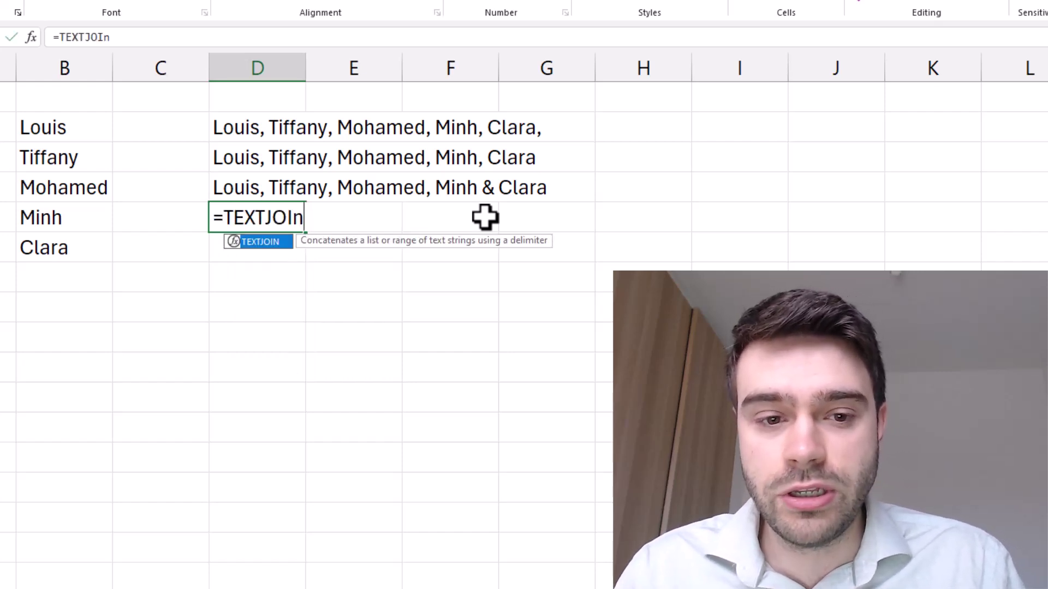
text(()
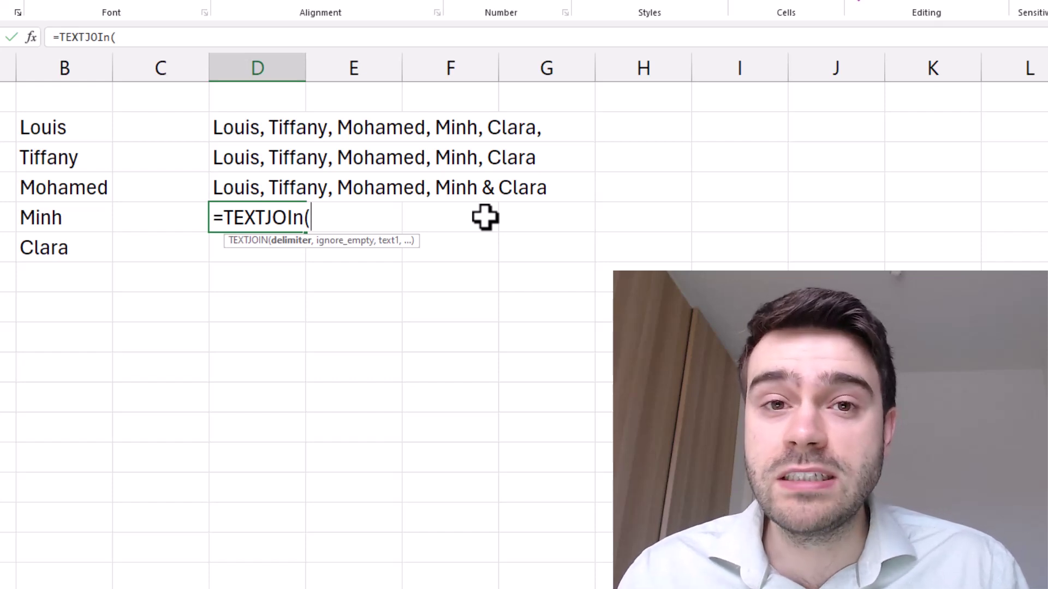
key(Left)
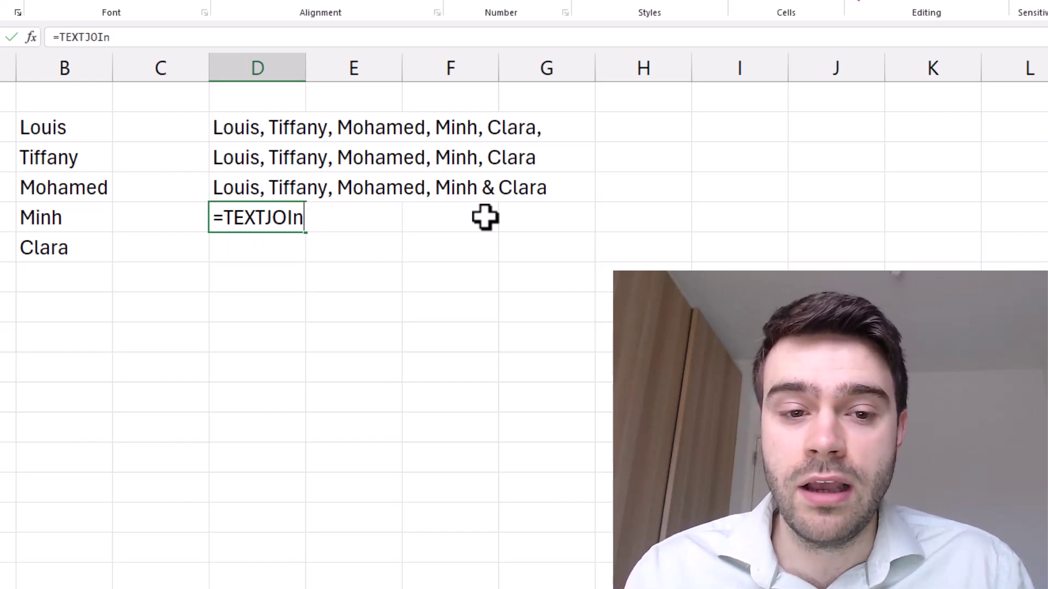
key(BackSpace)
key(Delete)
key(Tab)
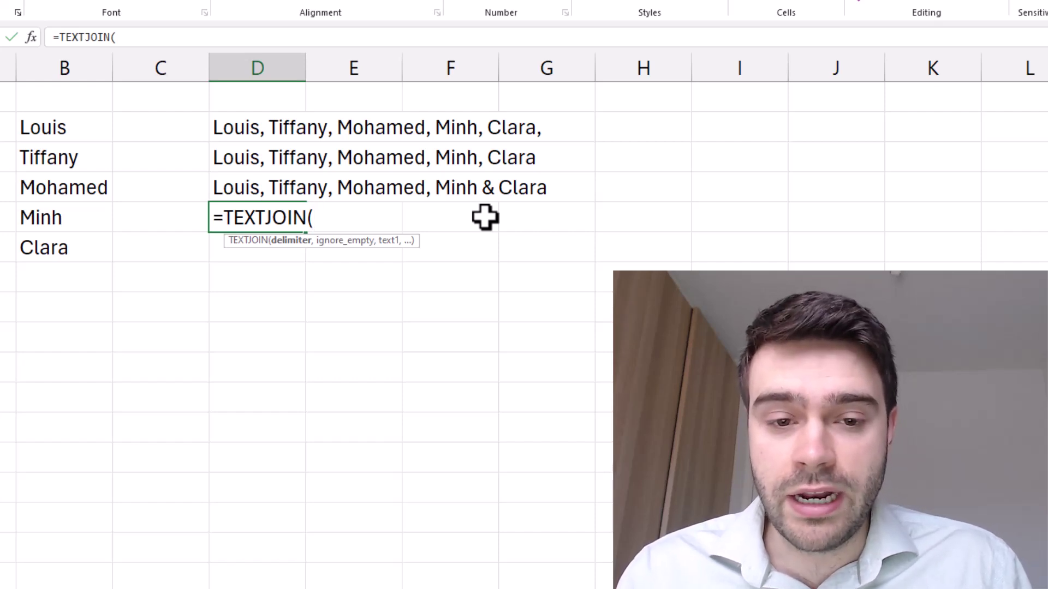
text(", ")
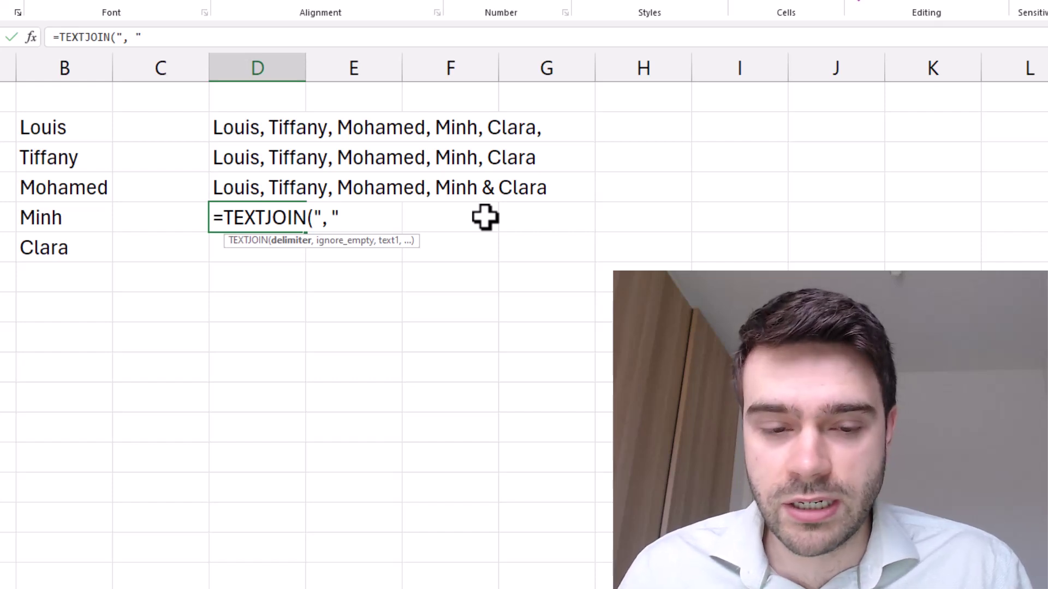
text(,)
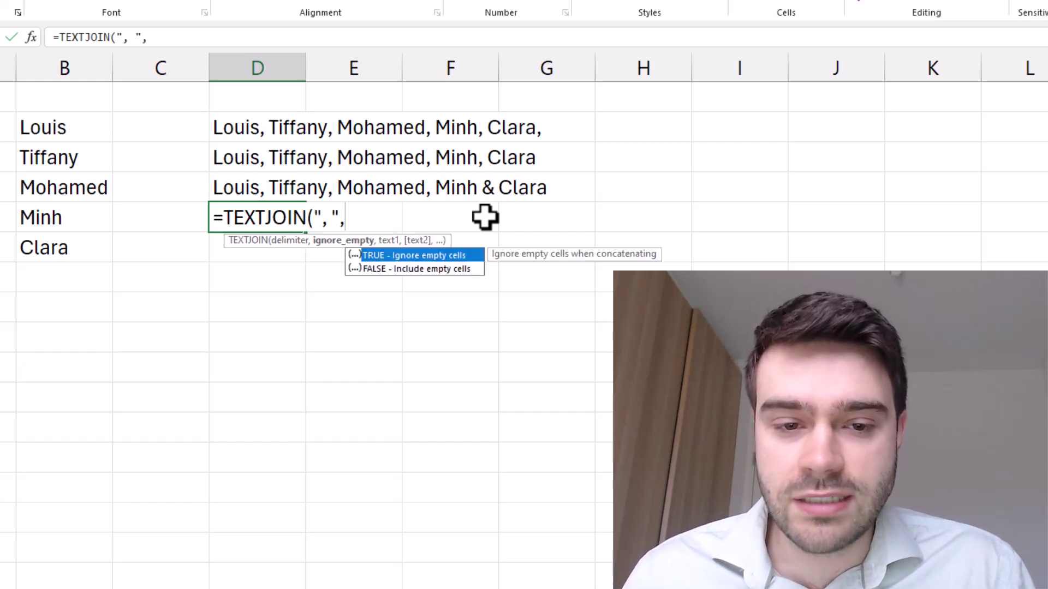
double_click(471, 255)
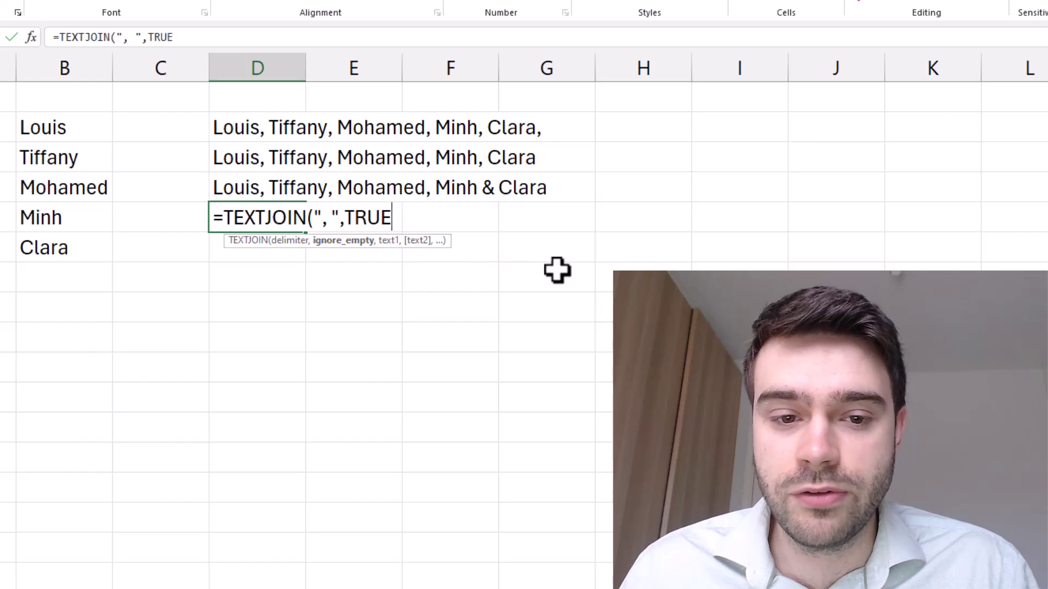
text(,)
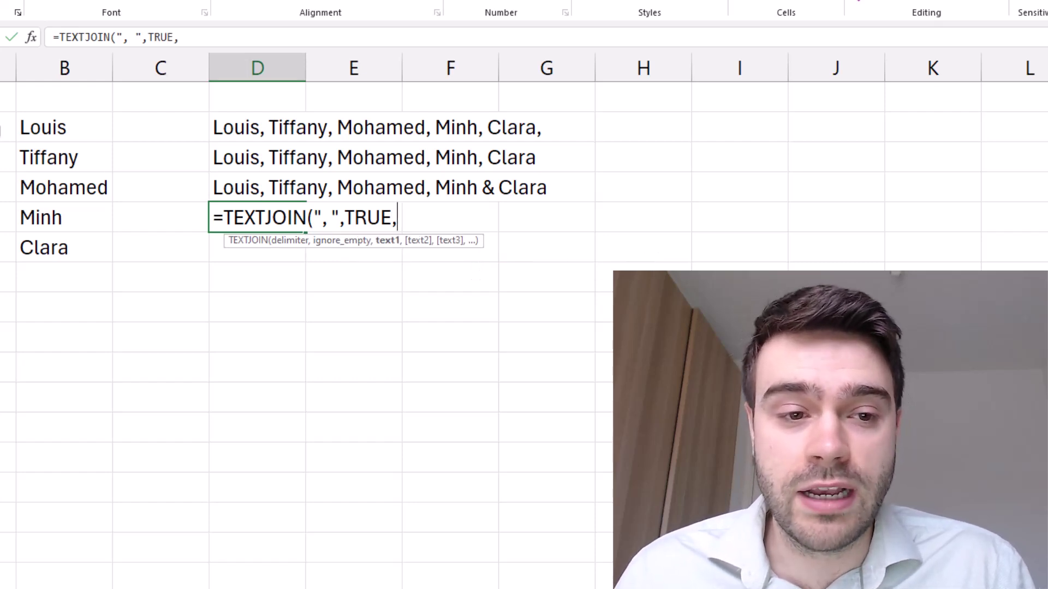
drag(82, 133, 63, 241)
text())
key(Return)
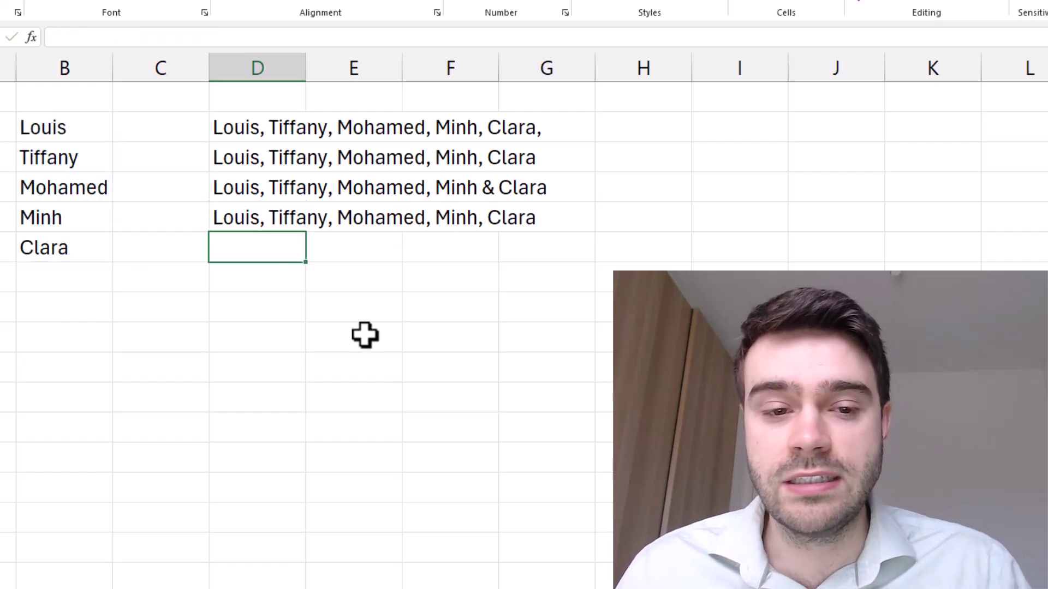
Inspect the TEXTBEFORE formula in D3 for comparison with the TEXTJOIN version.
click(261, 163)
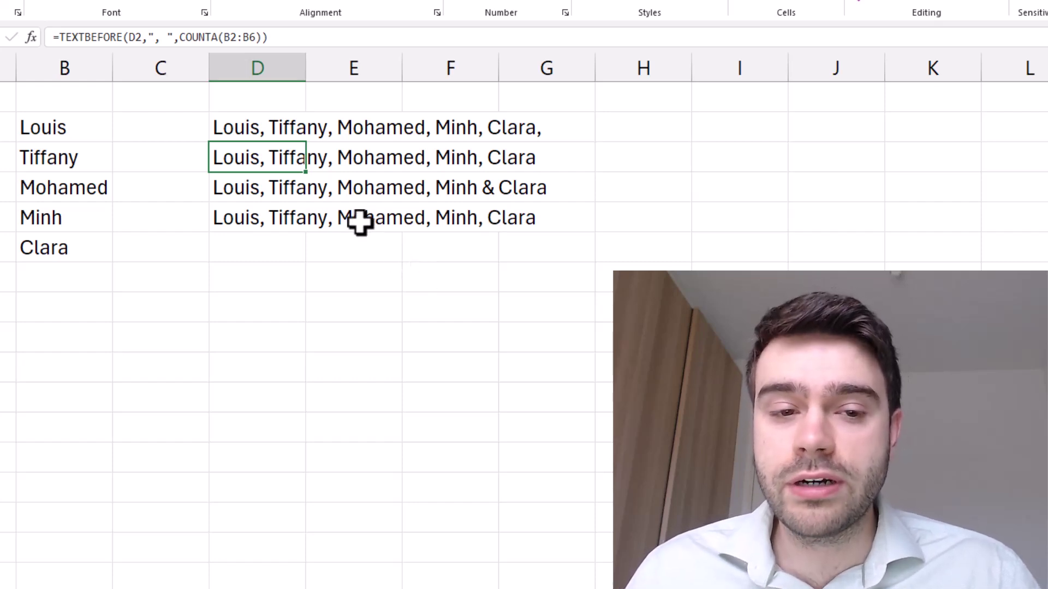
Enter =CONCAT(B2:B6&", ") in D6 to join the names with a comma and space after each.
click(253, 253)
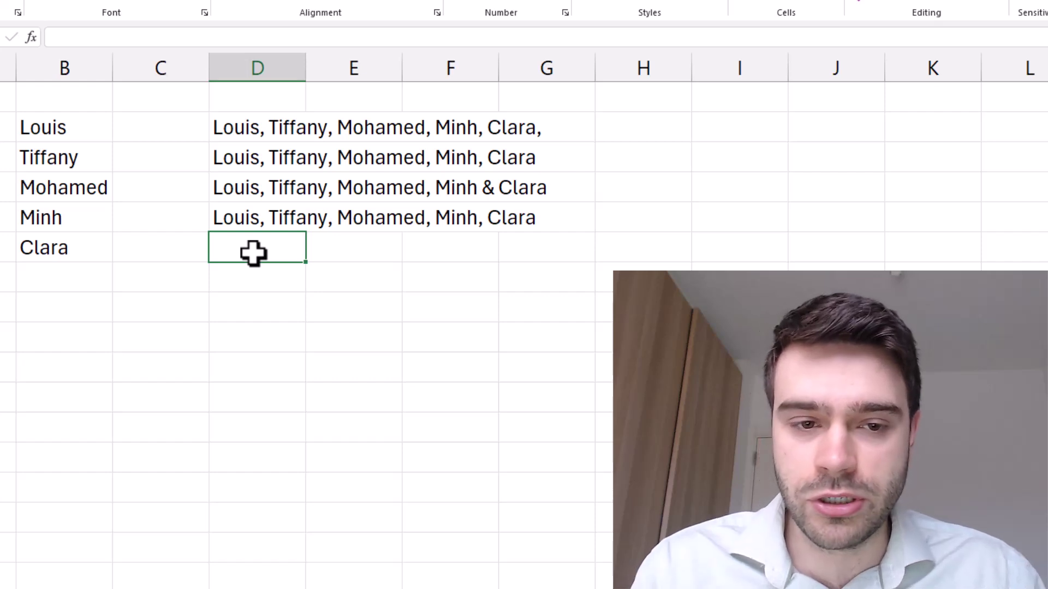
text(=)
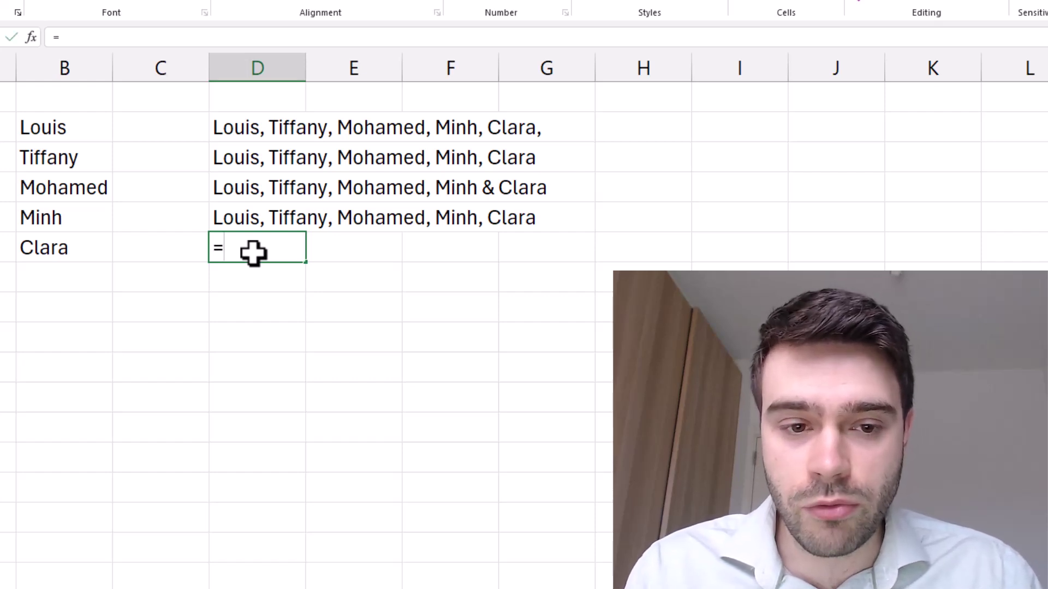
text(CON)
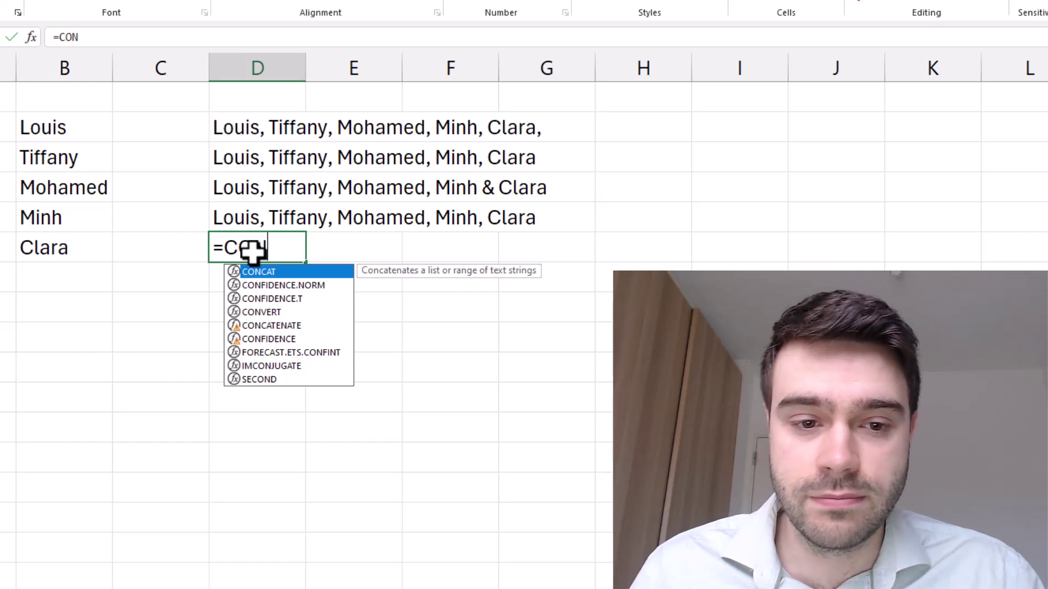
double_click(262, 272)
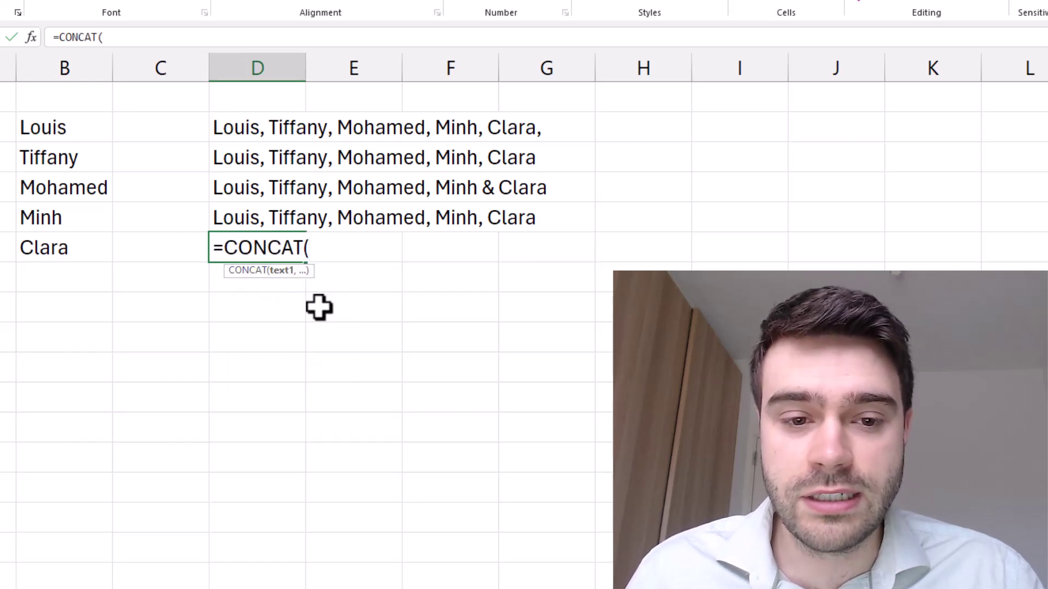
drag(84, 133, 76, 248)
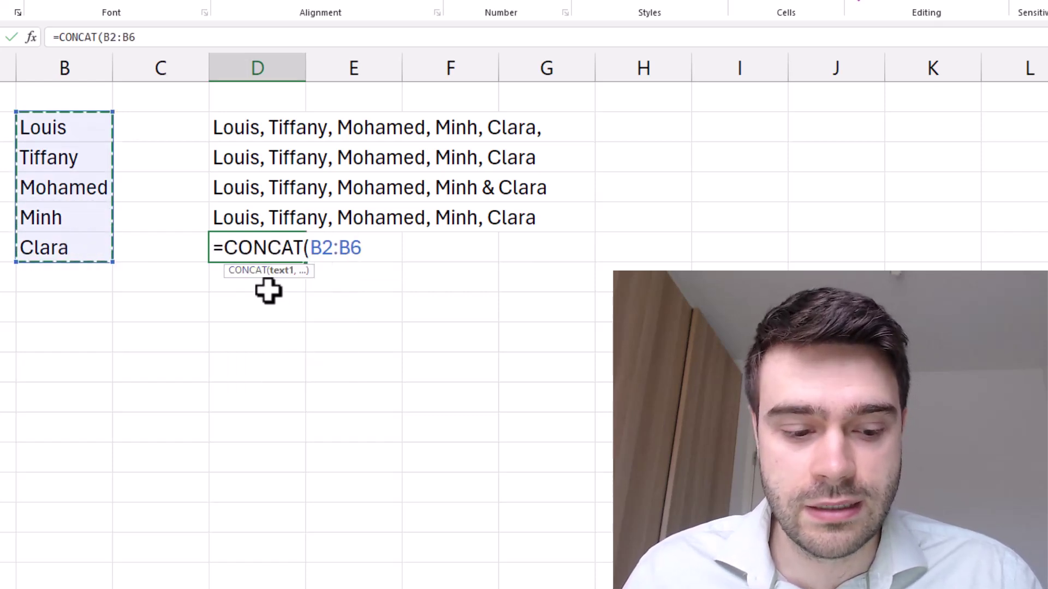
text(&", ")
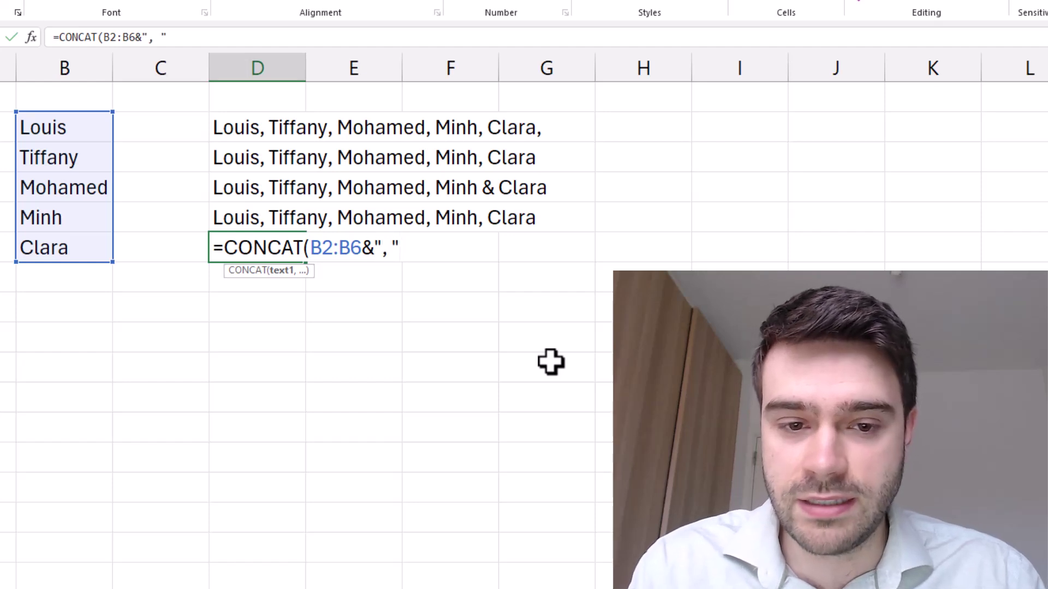
text())
key(Return)
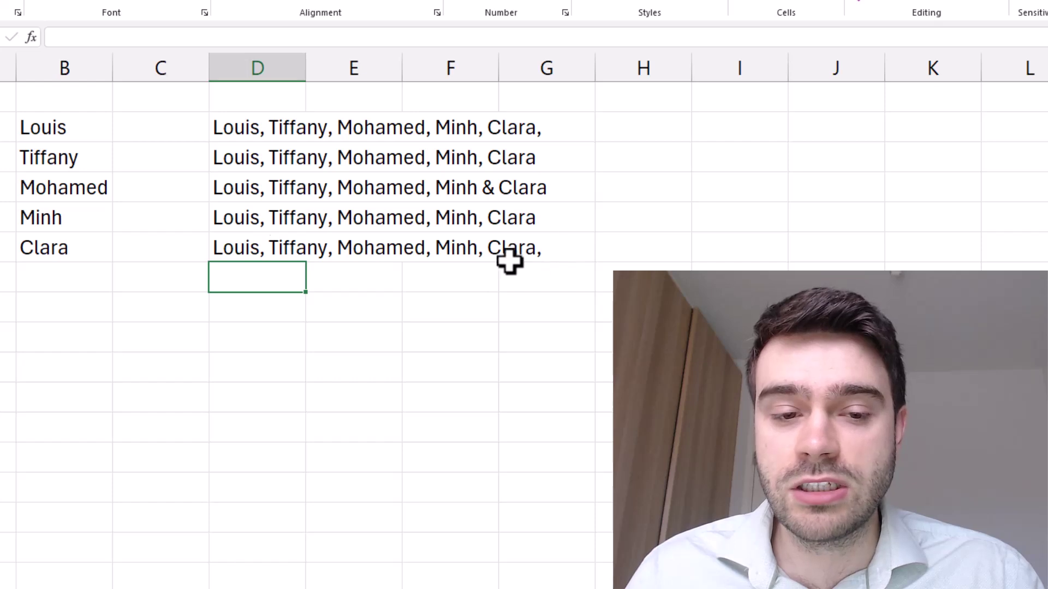
Wrap the CONCAT expression in D6 in a LEFT function as its text argument.
click(294, 248)
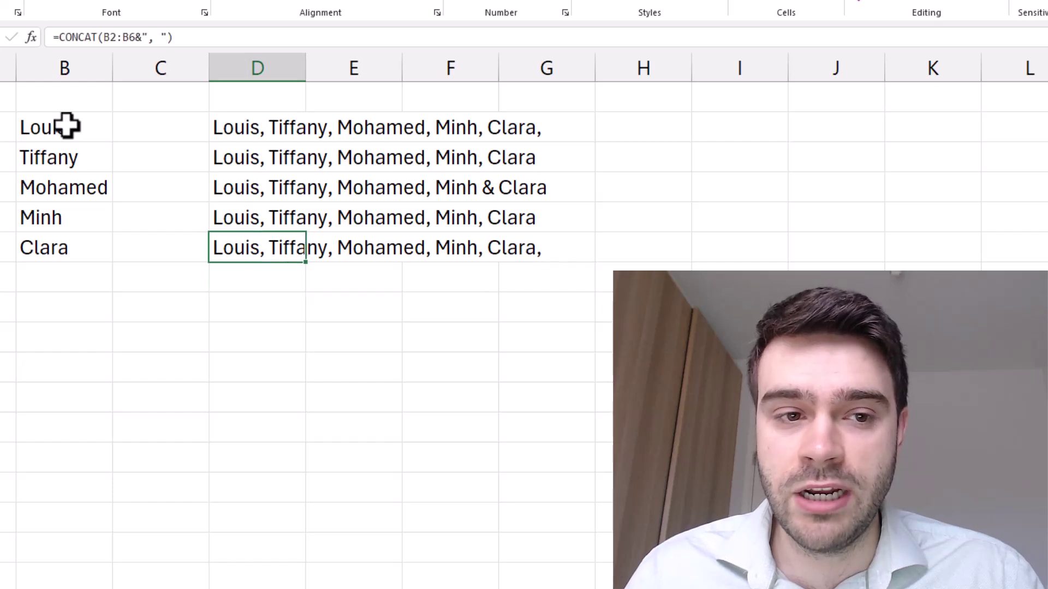
click(57, 37)
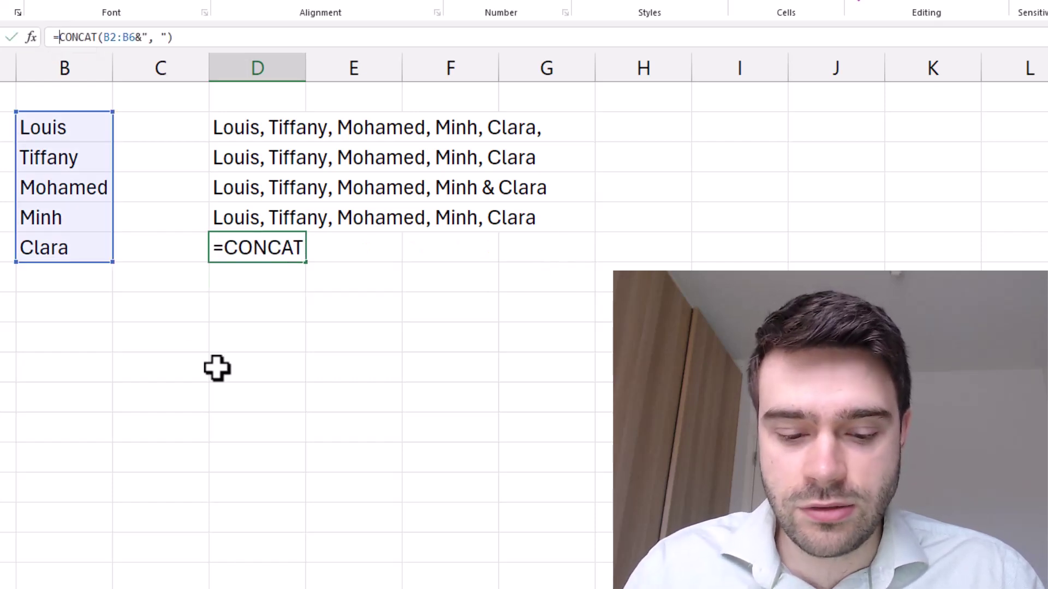
text(LEFT()
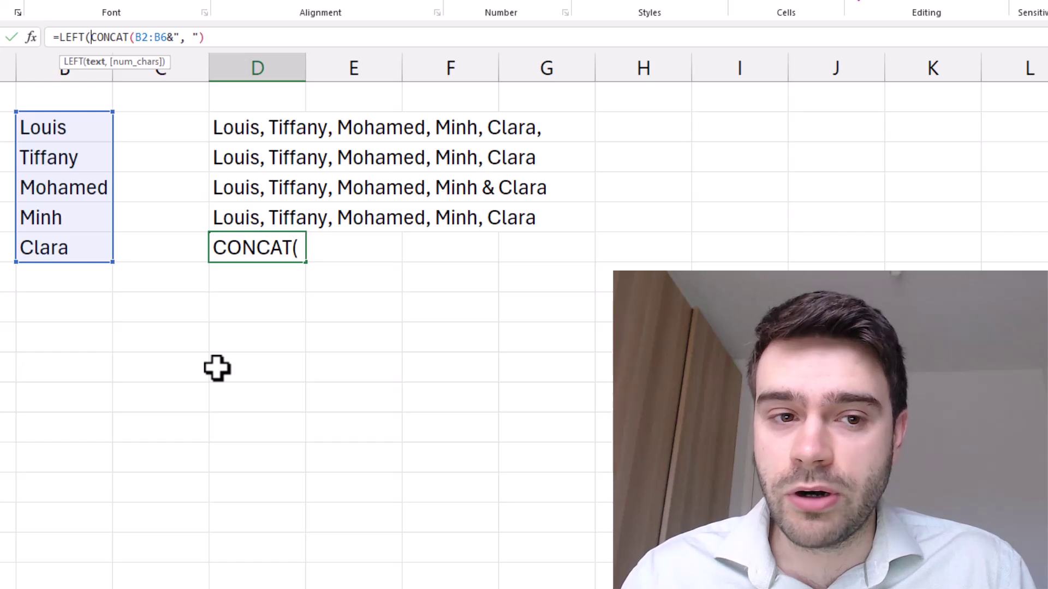
click(215, 40)
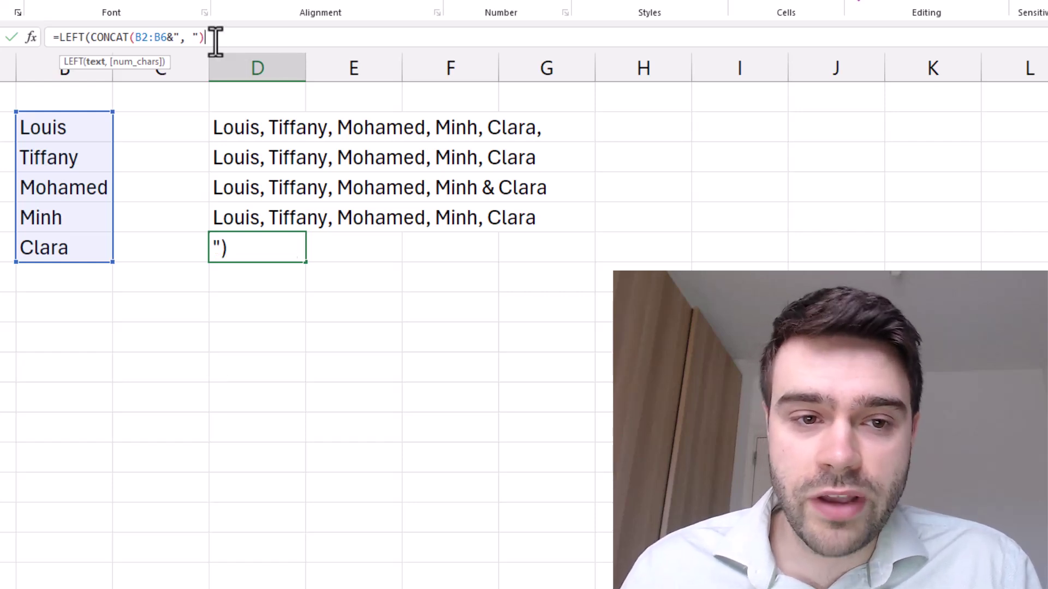
text(,)
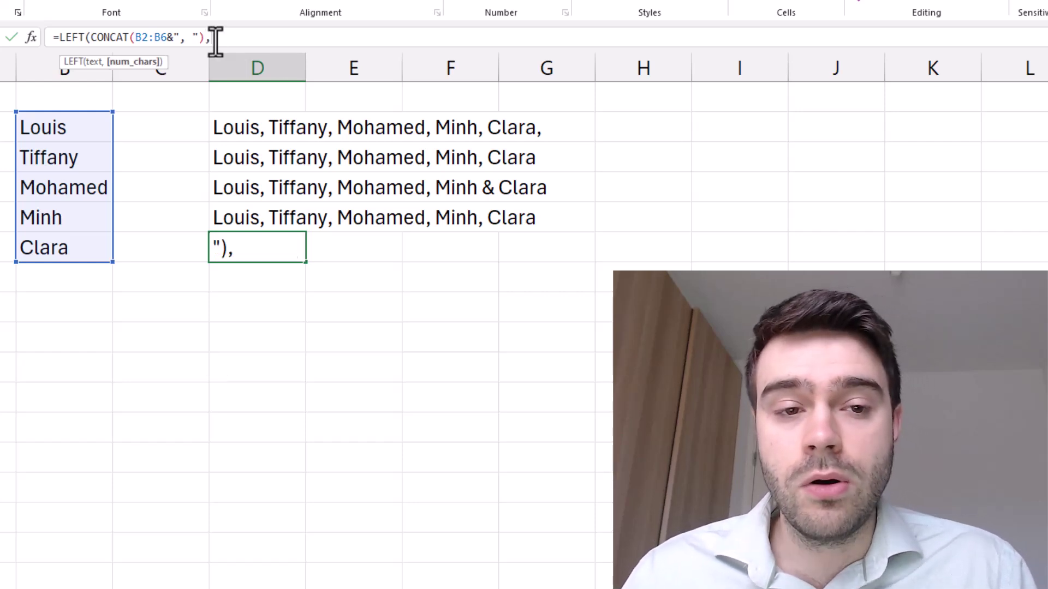
Complete the LEFT formula in D6 with LEN(CONCAT(B2:B6&", ")) as the number of characters, reusing the existing CONCAT expression.
text(LEN()
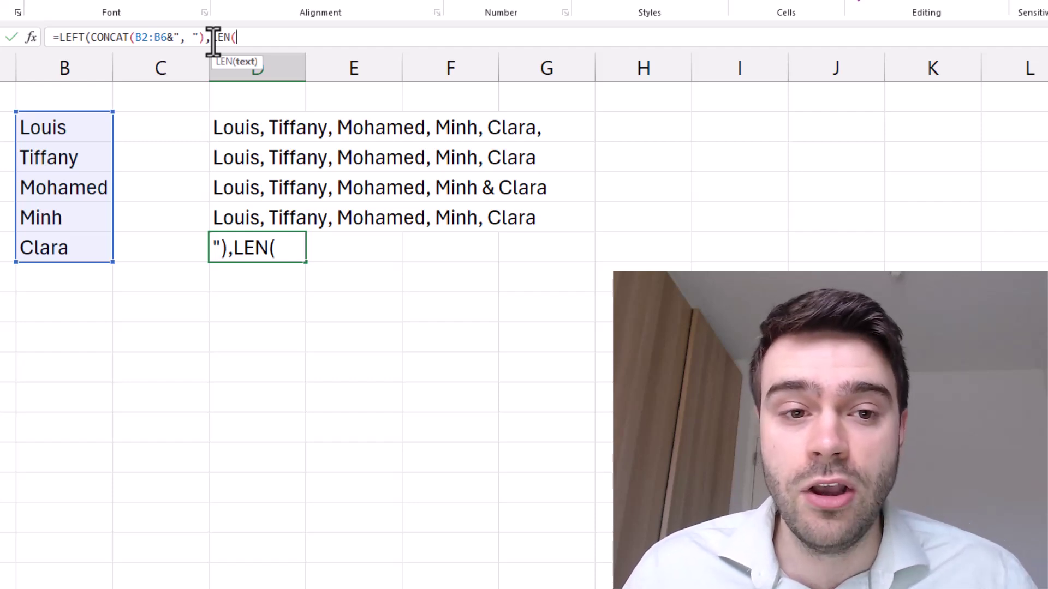
drag(205, 38, 94, 44)
key(ctrl+c)
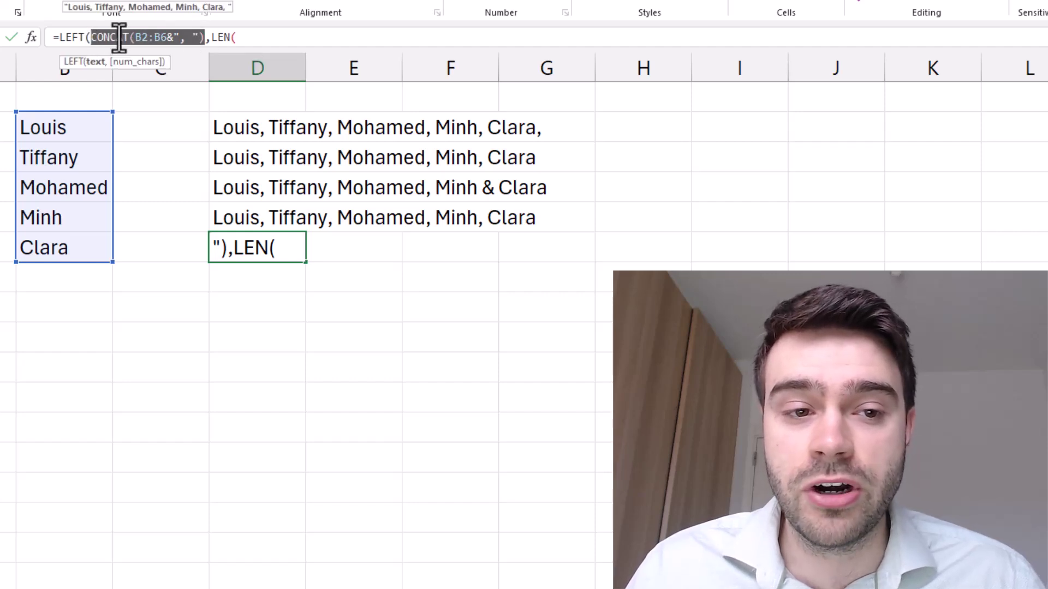
click(251, 38)
key(ctrl+v)
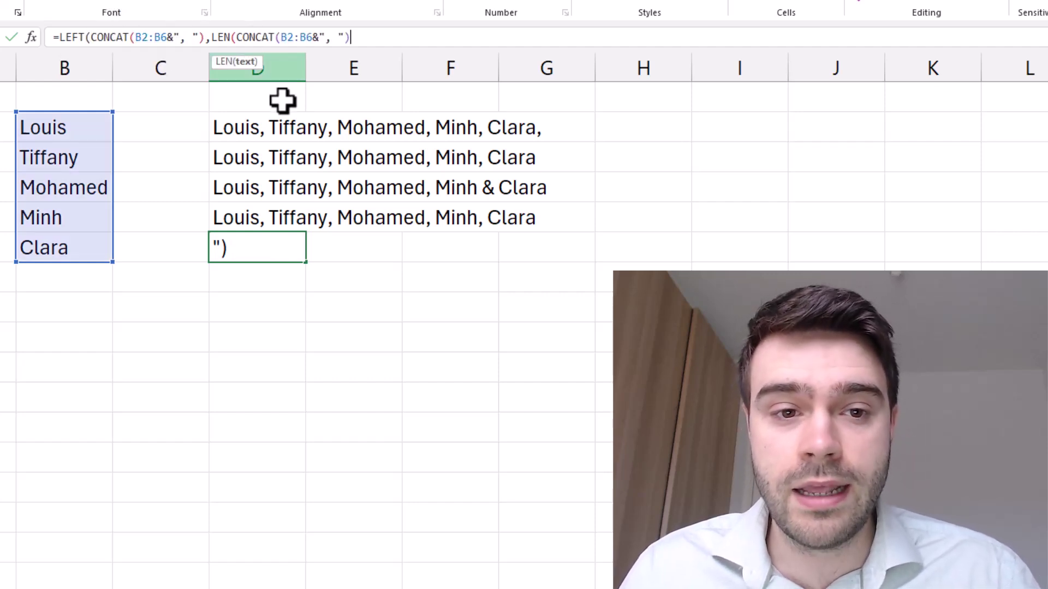
text()))
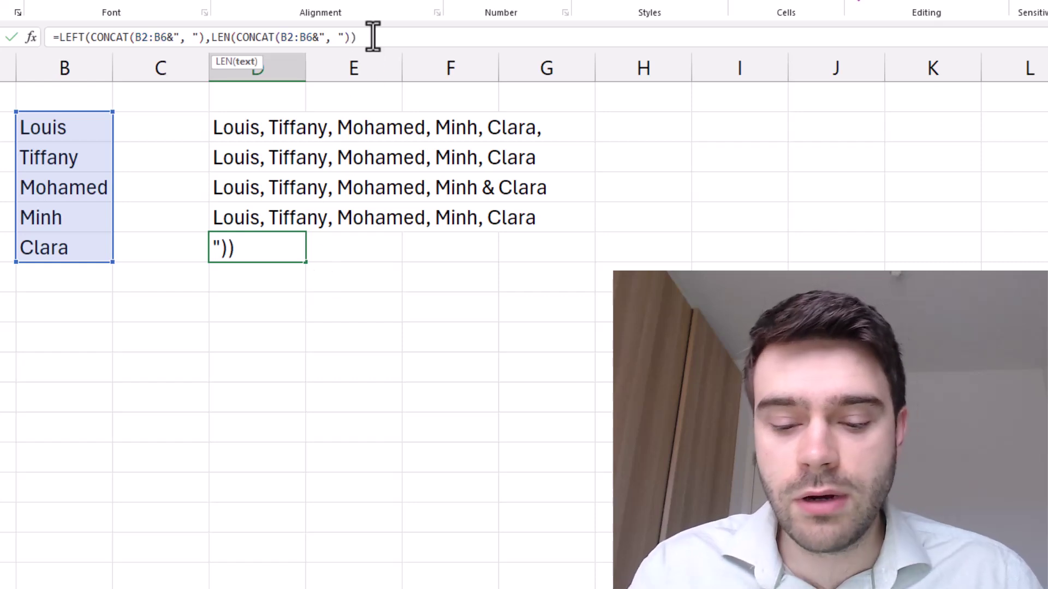
key(Return)
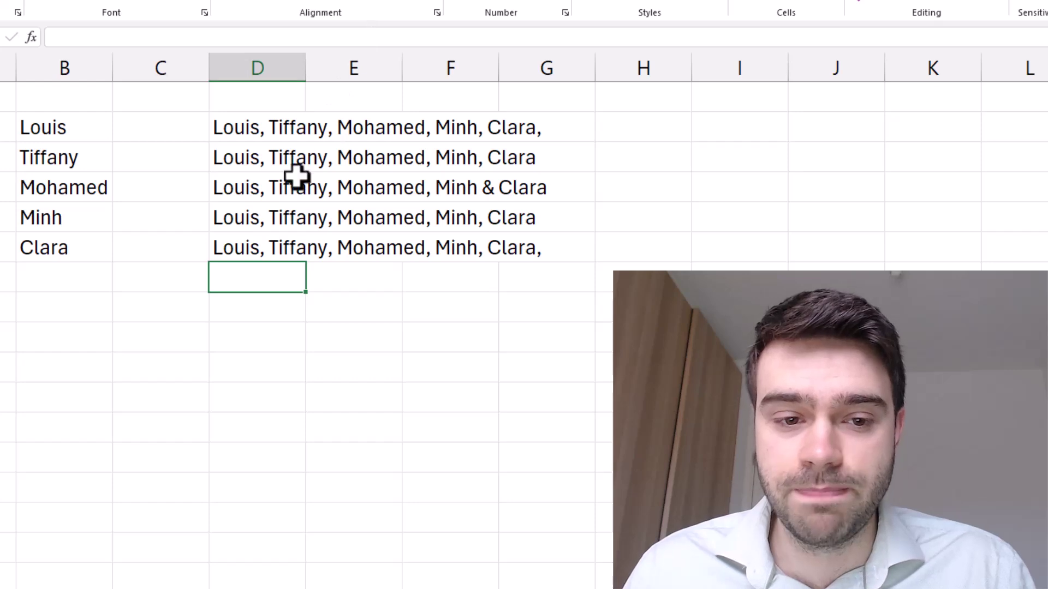
Subtract 2 from the LEN result in the D6 formula to drop the trailing comma and space.
click(243, 250)
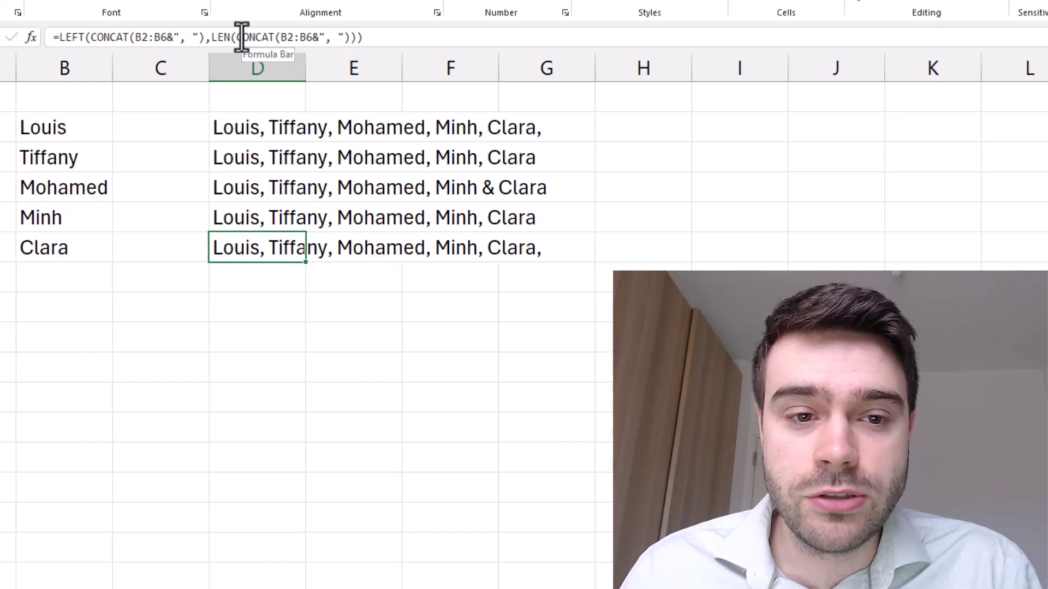
drag(212, 37, 351, 37)
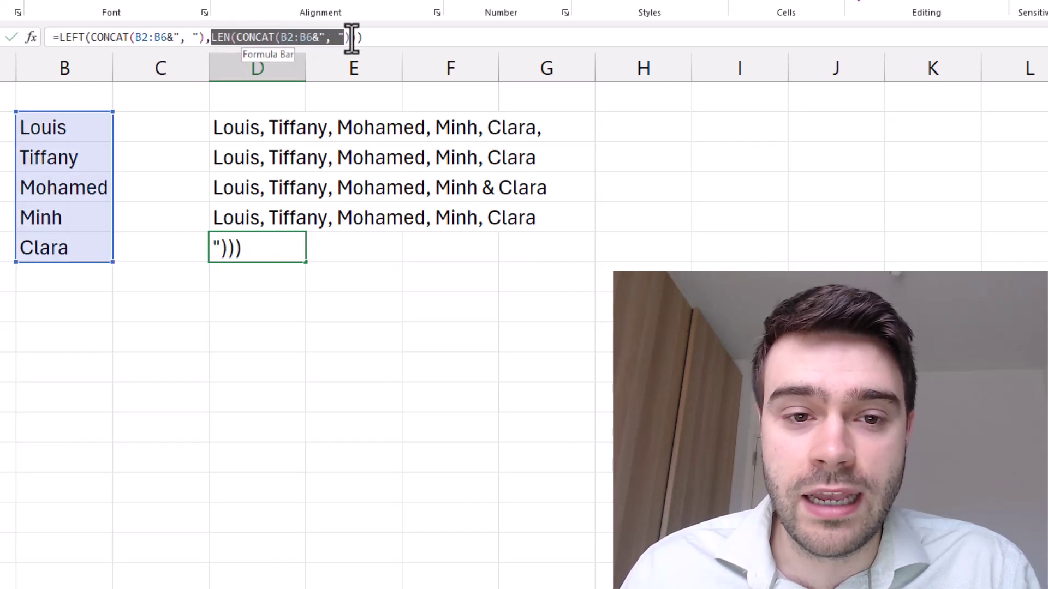
click(357, 37)
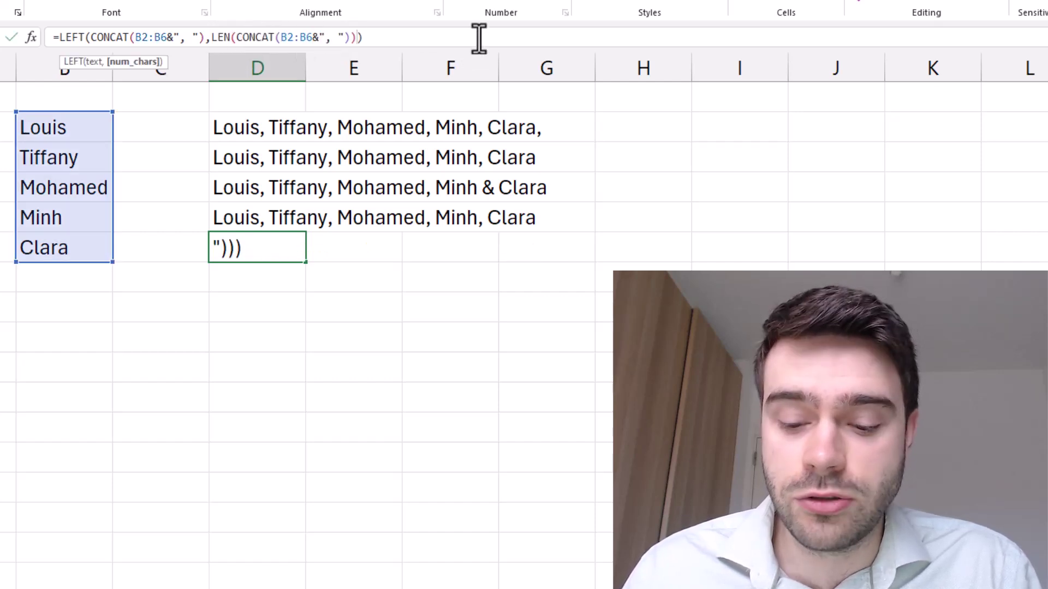
text(-2)
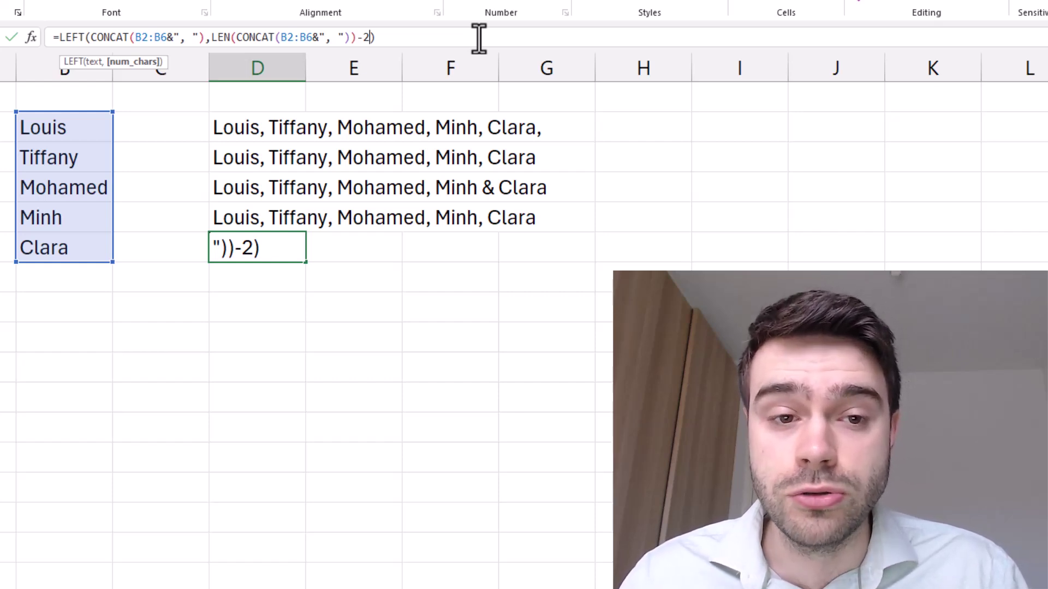
key(Return)
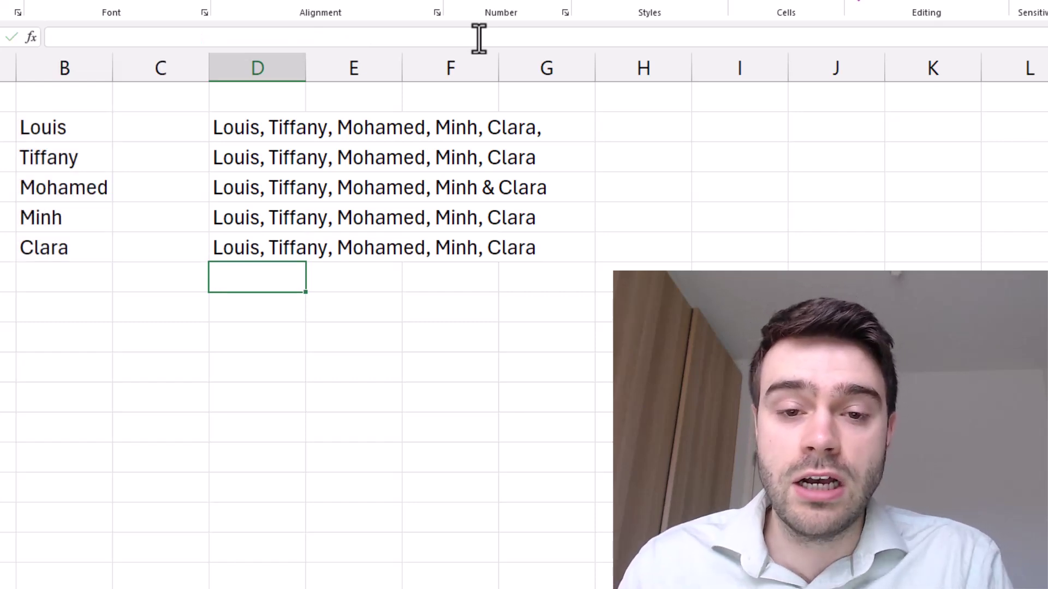
Wrap the D6 formula in LET and define the name text as CONCAT(B2:B6&", ").
click(278, 247)
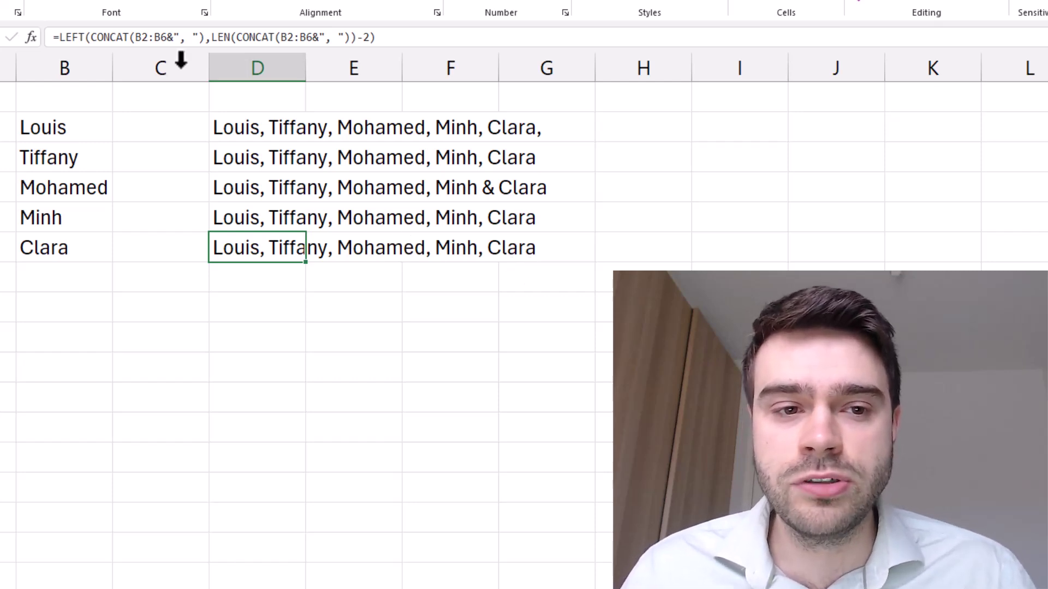
click(57, 37)
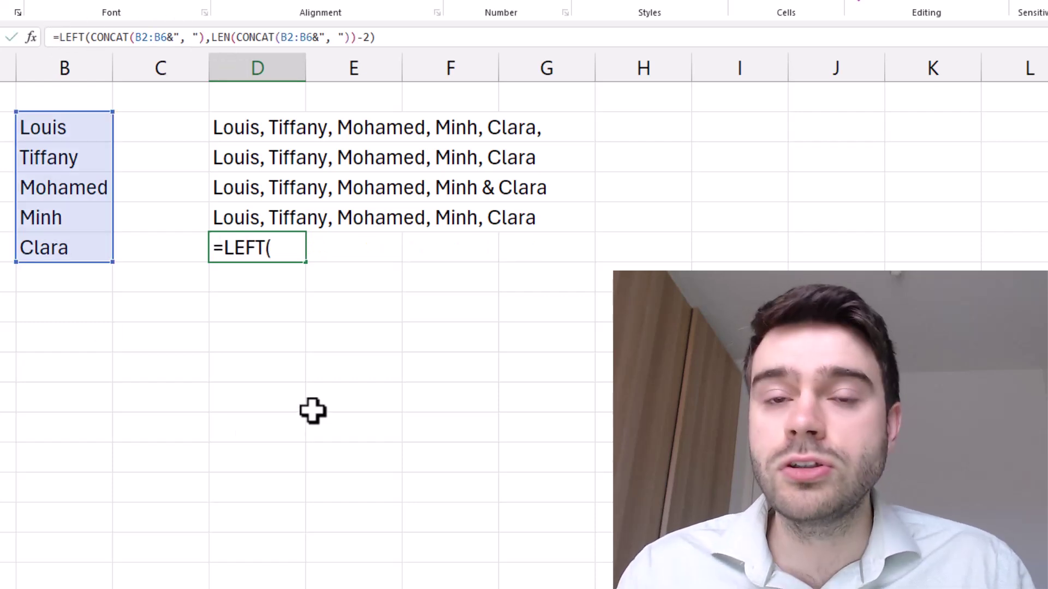
text(LET()
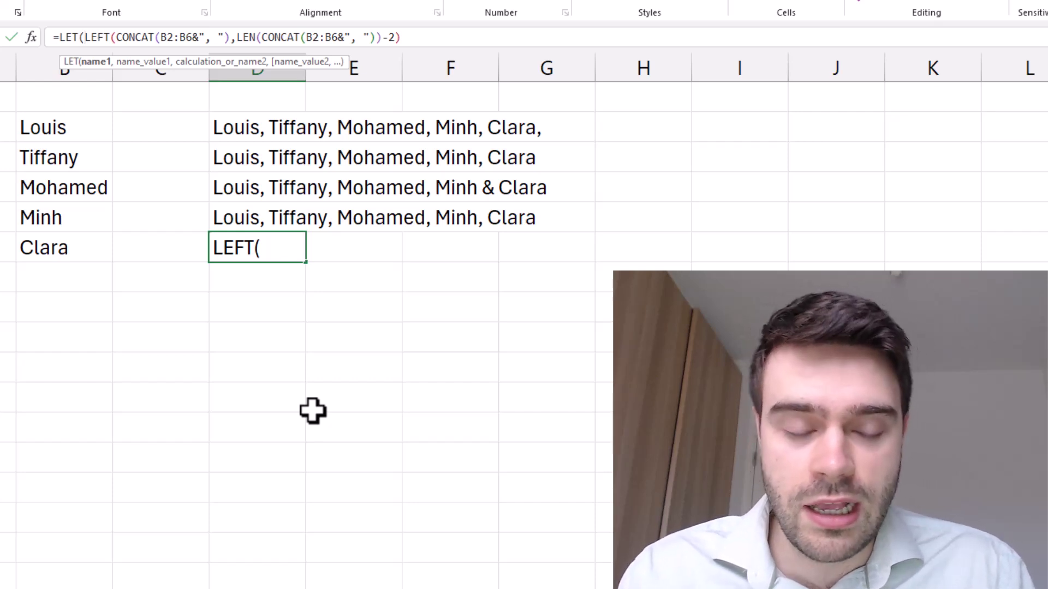
text(text)
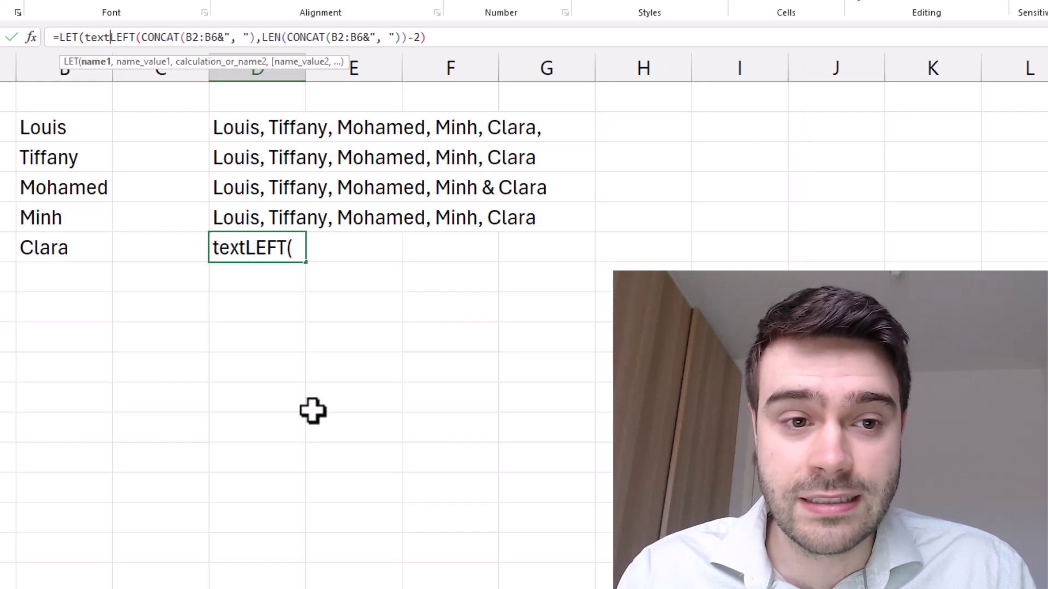
text(,)
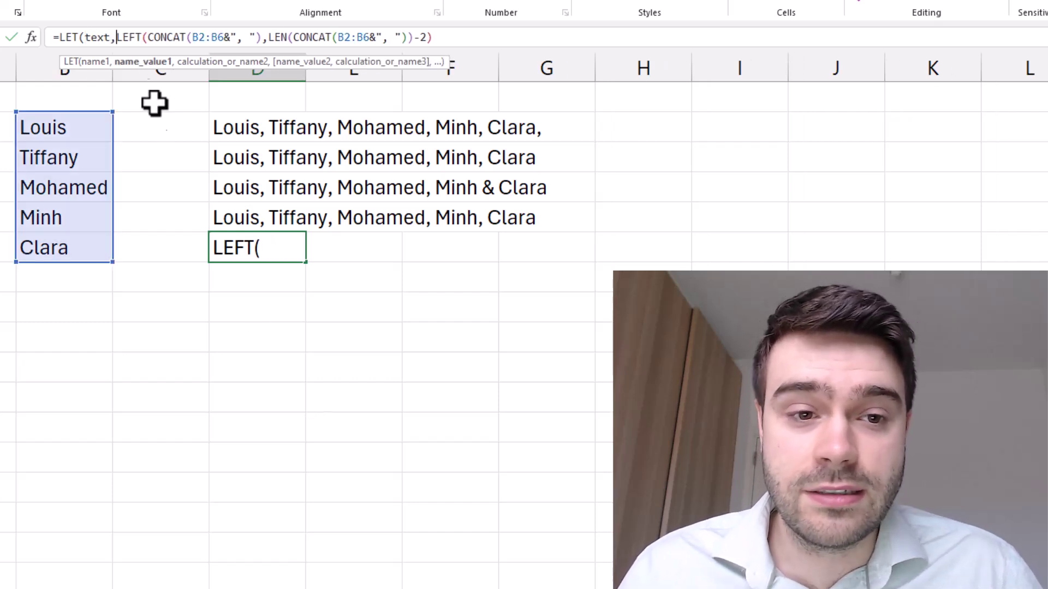
drag(145, 40, 259, 43)
key(ctrl+c)
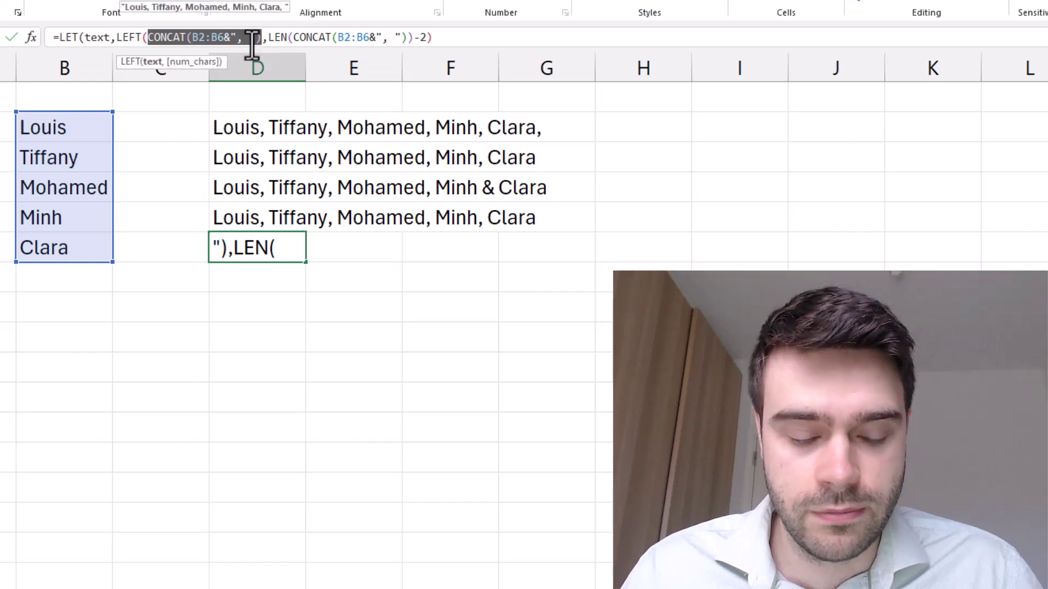
click(116, 38)
key(ctrl+v)
text(,)
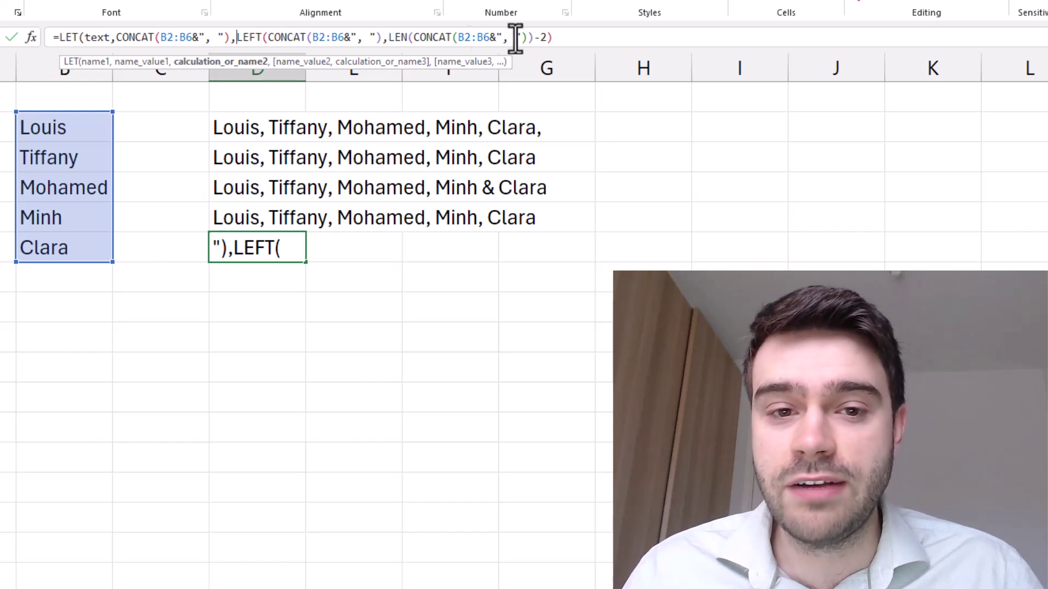
Replace both CONCAT expressions in the calculation part of the D6 formula with text, giving LEFT(text,LEN(text)-2).
drag(381, 37, 267, 37)
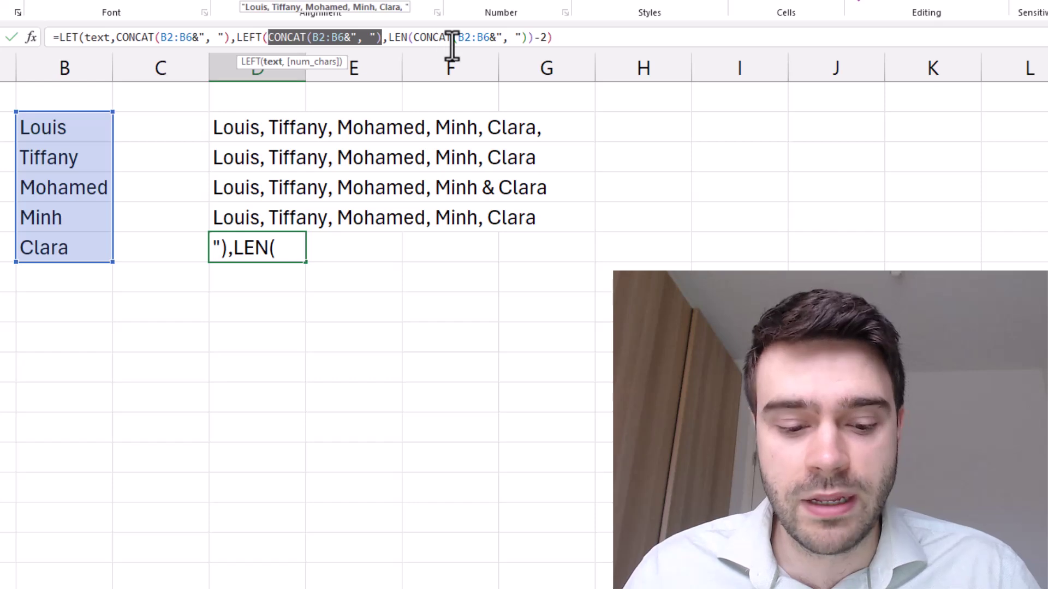
text(text)
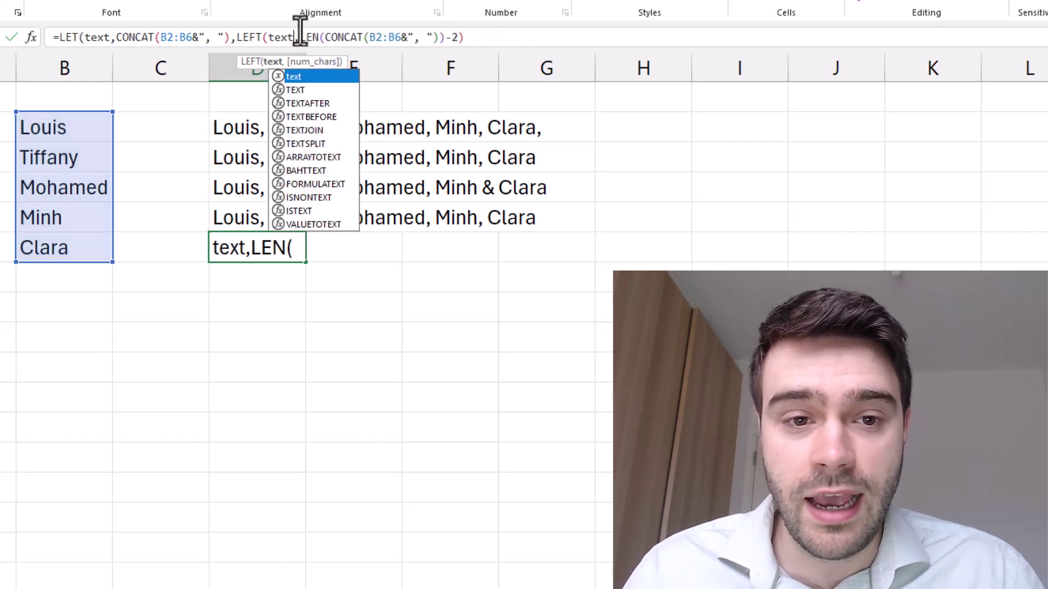
drag(325, 37, 437, 38)
text(text)
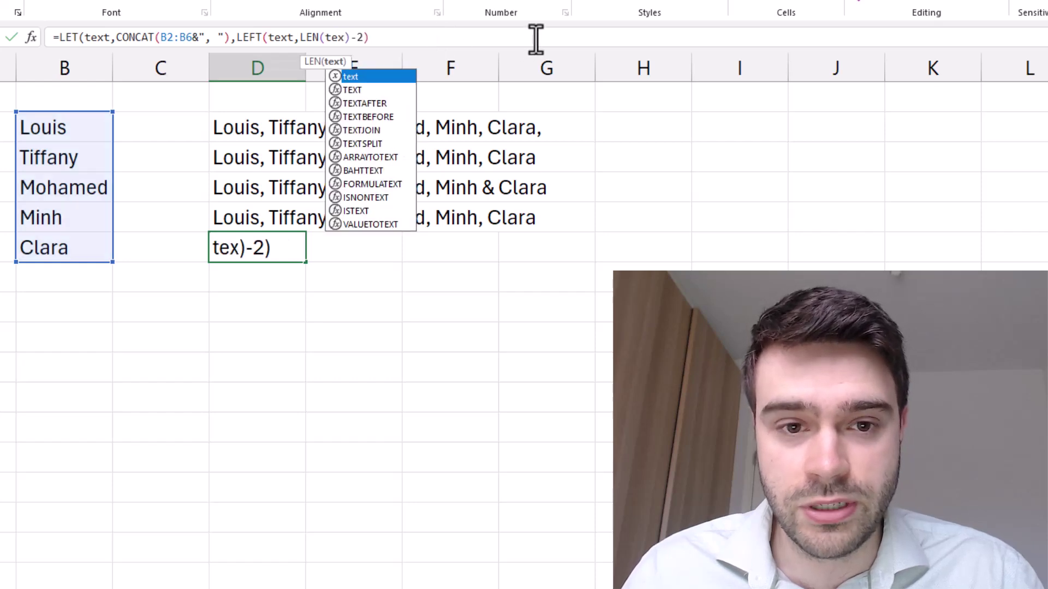
click(525, 37)
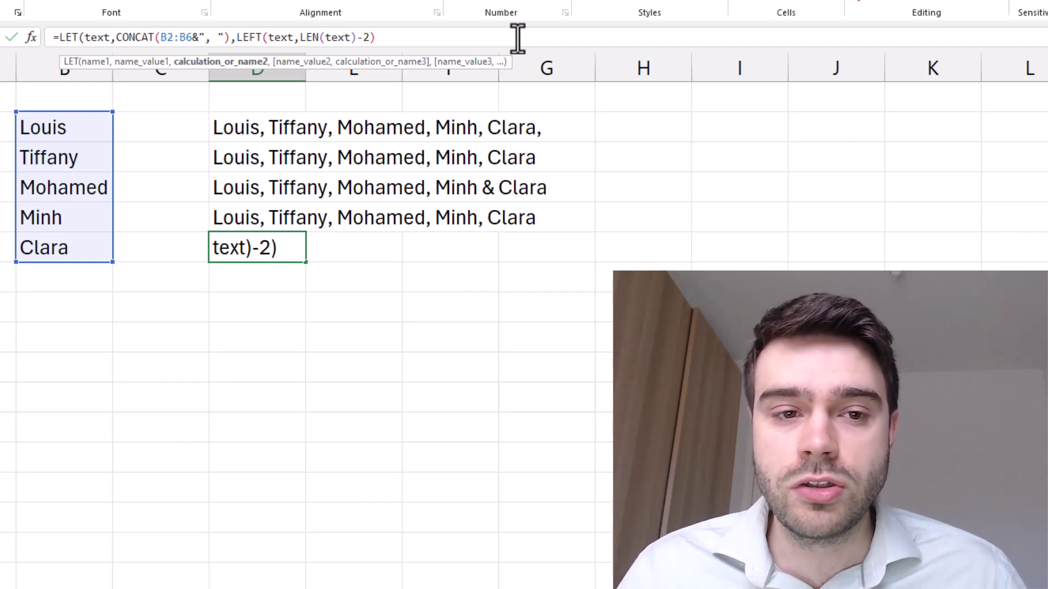
Go over the name, value and calculation arguments of the LET formula in D6, and add its final closing parenthesis.
drag(116, 37, 230, 37)
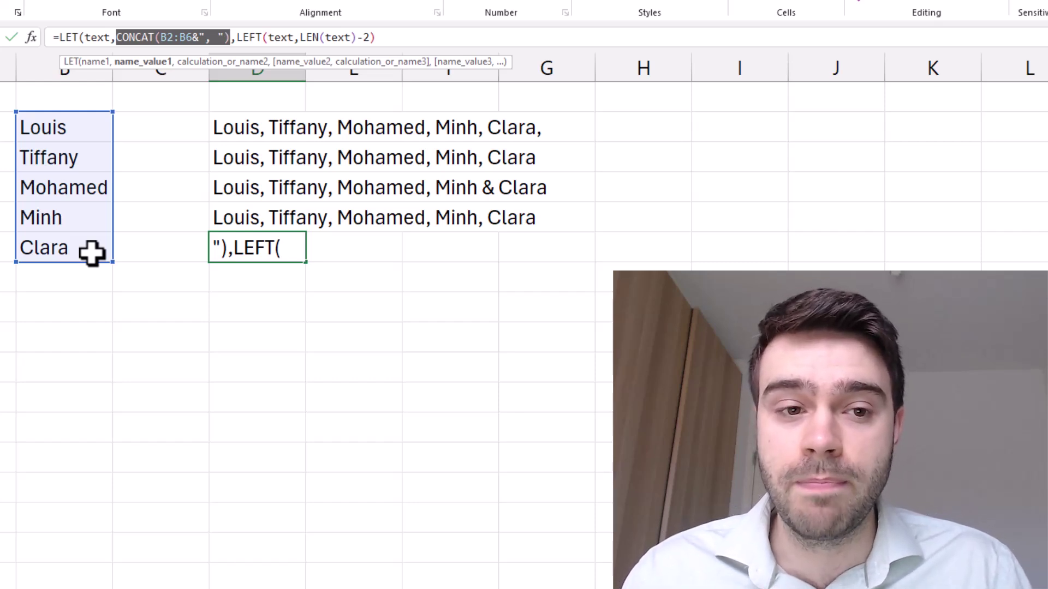
click(115, 37)
mouse_move(111, 37)
mouse_down()
mouse_move(84, 36)
mouse_move(107, 44)
mouse_up()
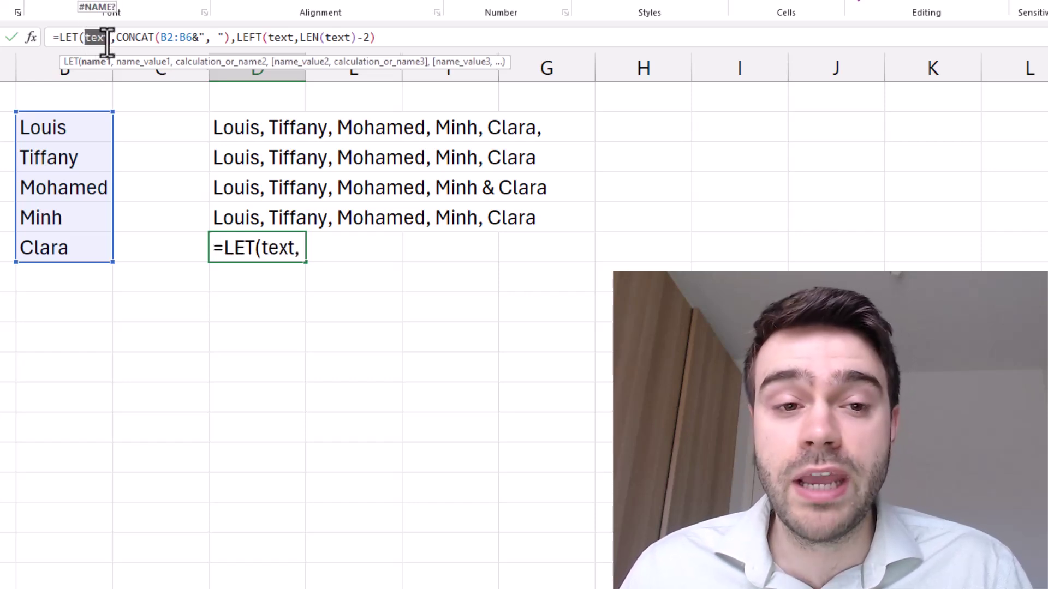
drag(235, 37, 378, 37)
click(380, 37)
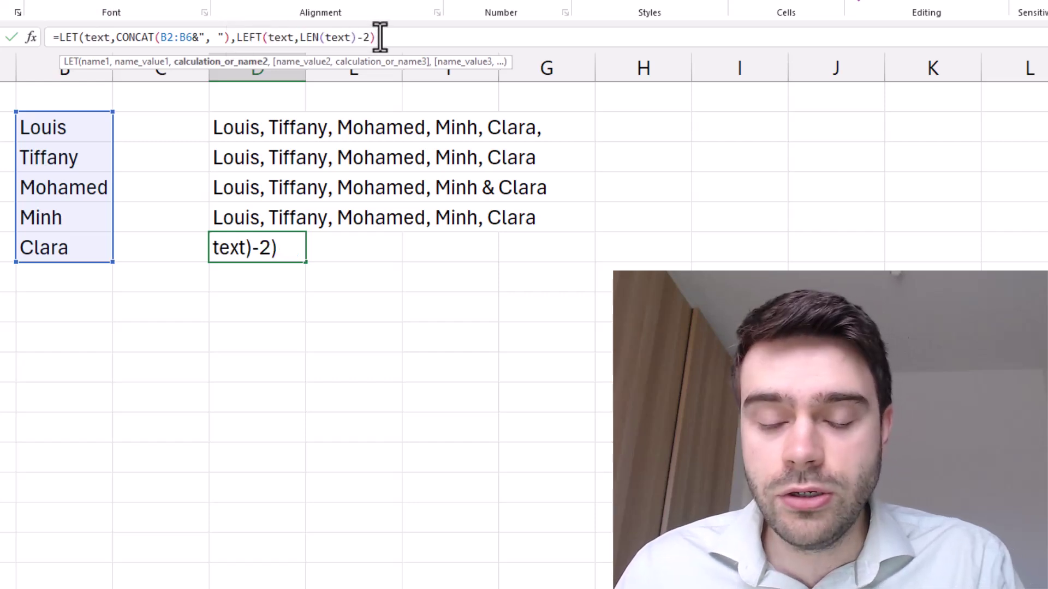
text())
Review the CONCAT value and the uses of text in the D6 LET formula, and commit the formula.
drag(110, 37, 224, 37)
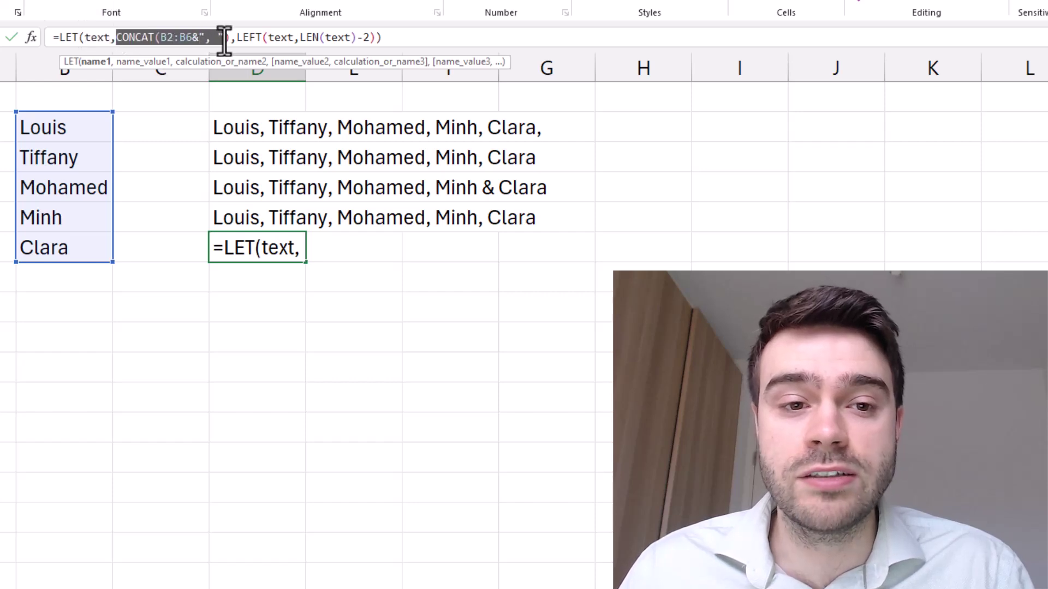
click(265, 37)
click(305, 37)
click(385, 37)
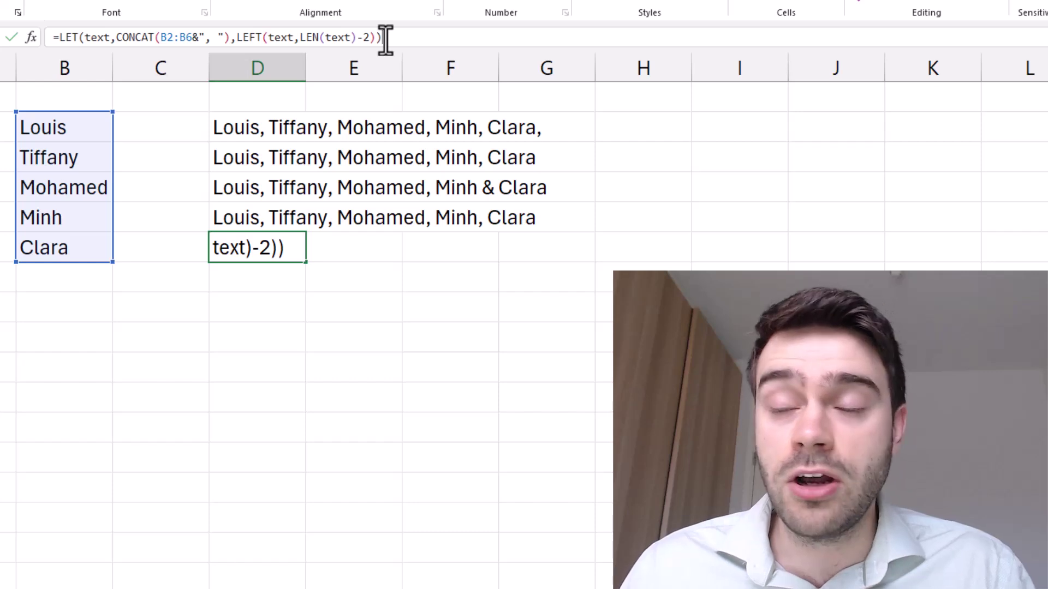
drag(293, 38, 268, 39)
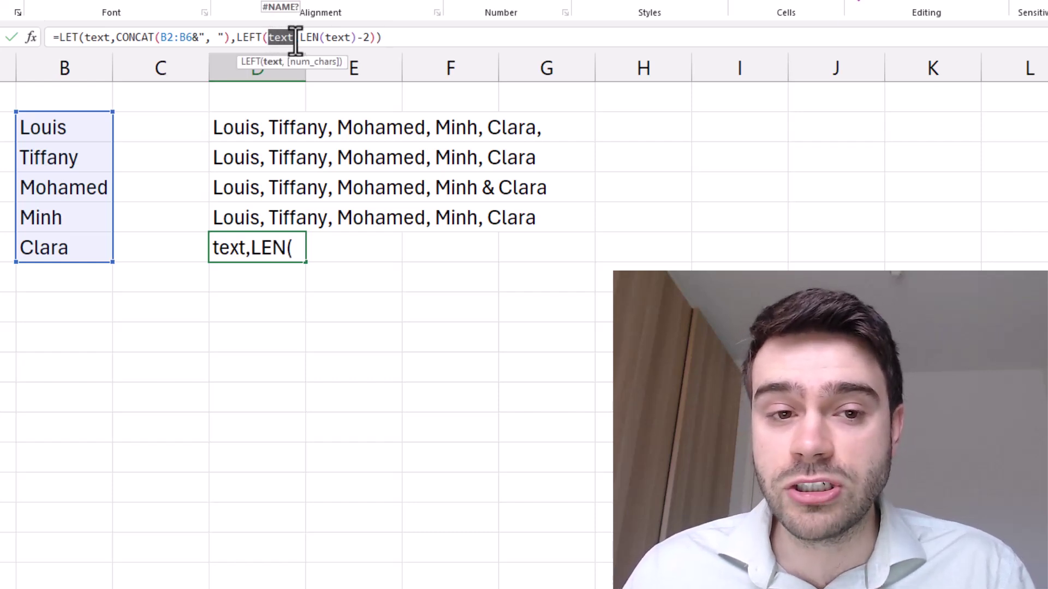
click(295, 37)
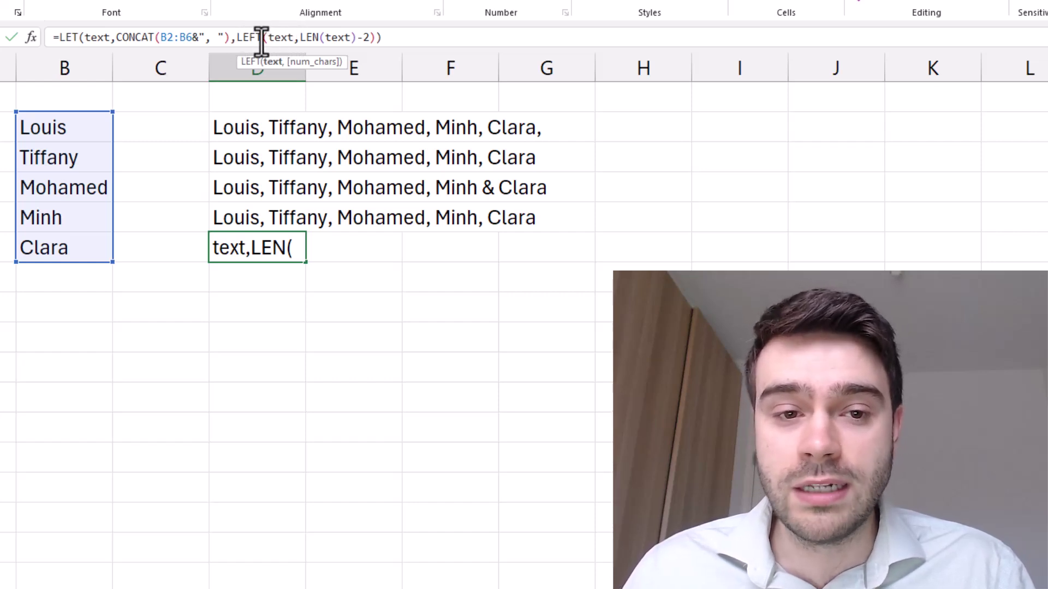
drag(269, 37, 399, 41)
click(399, 39)
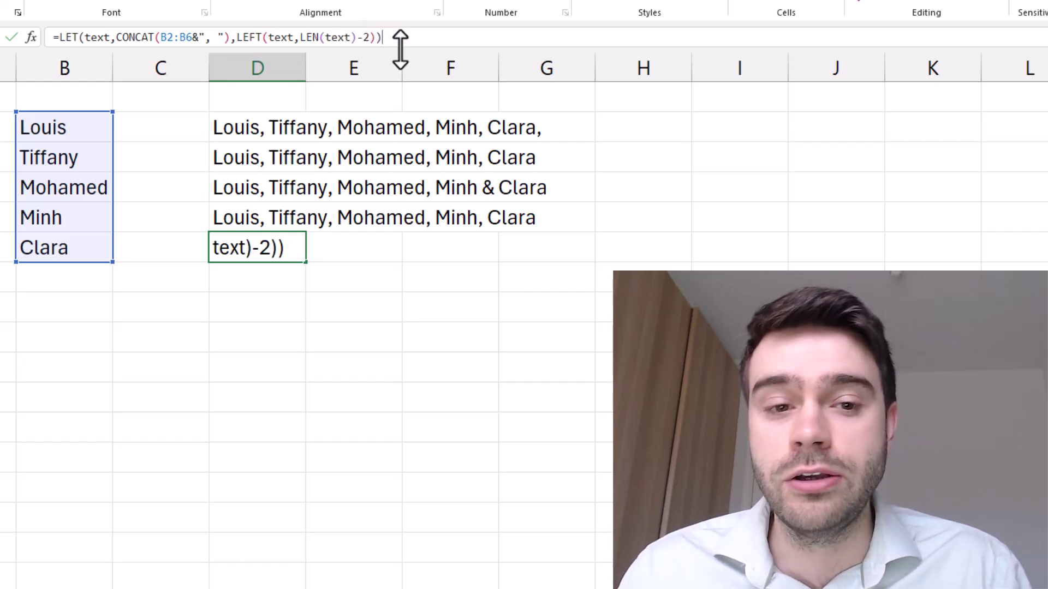
key(Return)
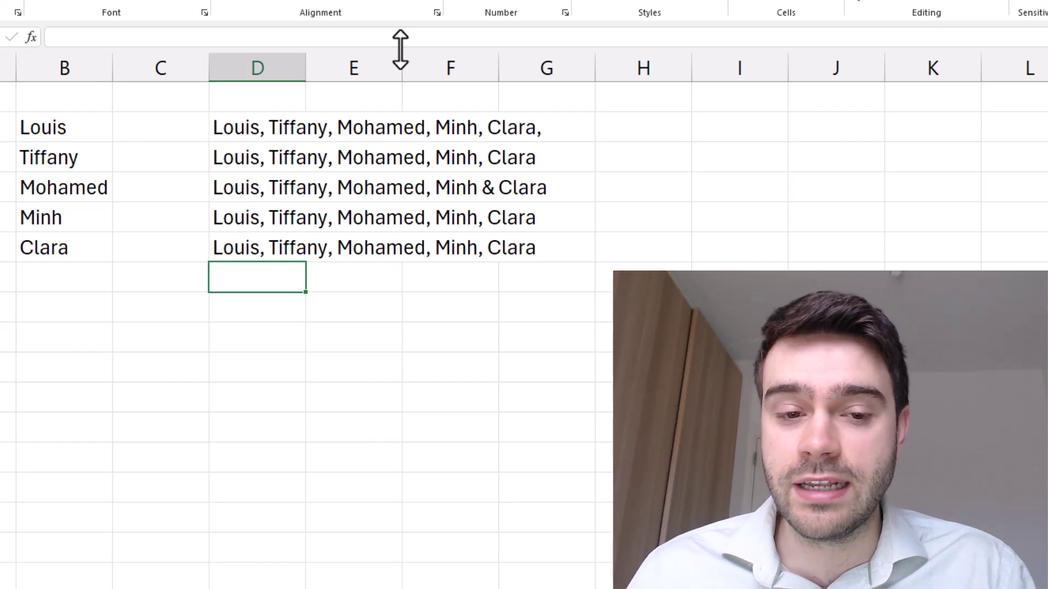
Inspect the formulas behind the joined names in D6, D2, D3 and D4.
click(298, 252)
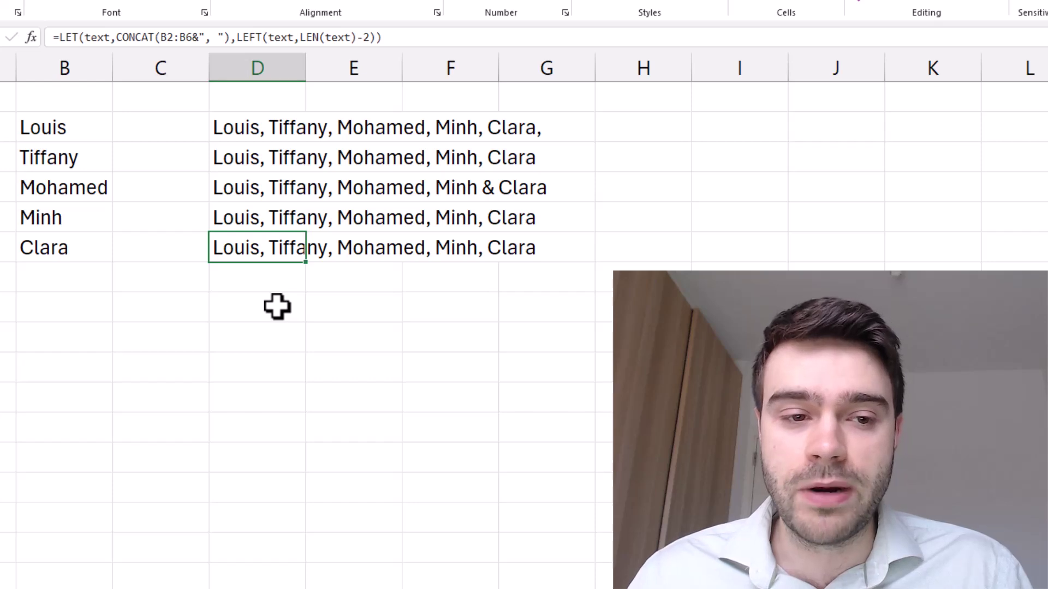
click(267, 126)
click(266, 153)
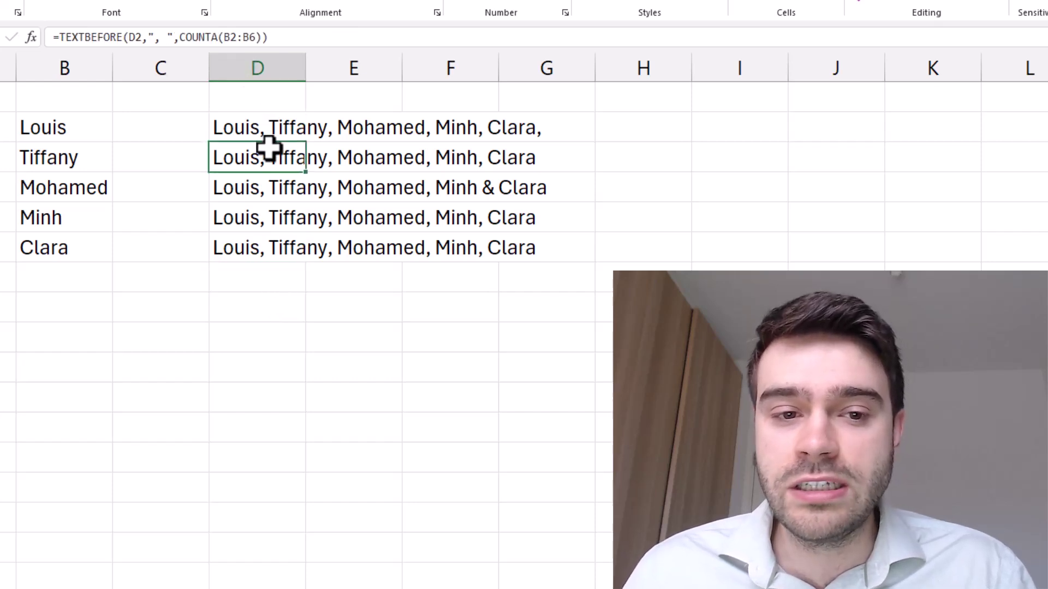
click(273, 188)
Test whether the joined results update by replacing the name in B5 with jkdjfksd, and undo the change.
click(46, 229)
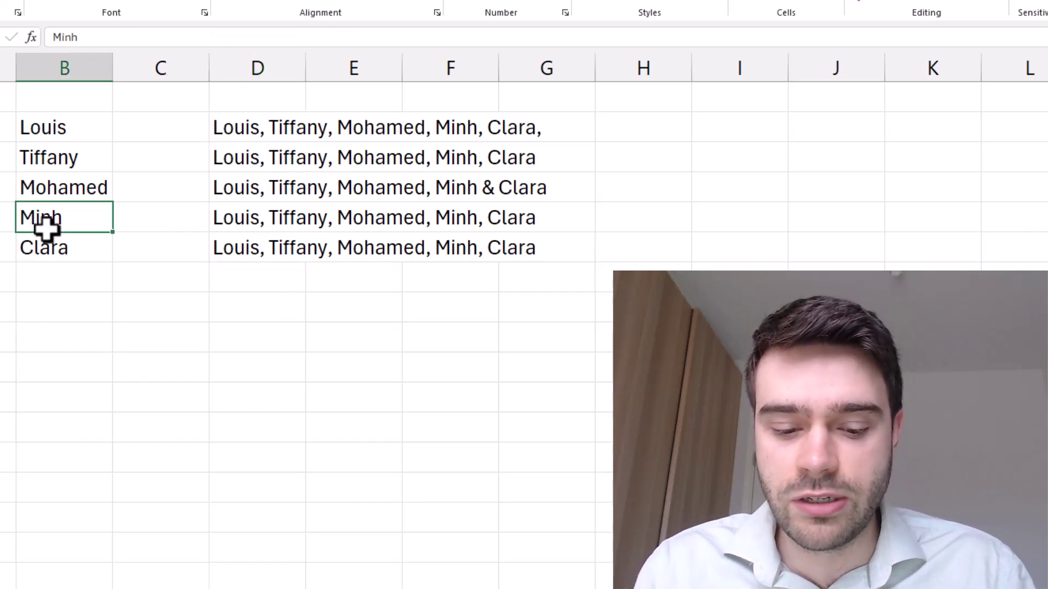
text(jkdjfksd)
key(Return)
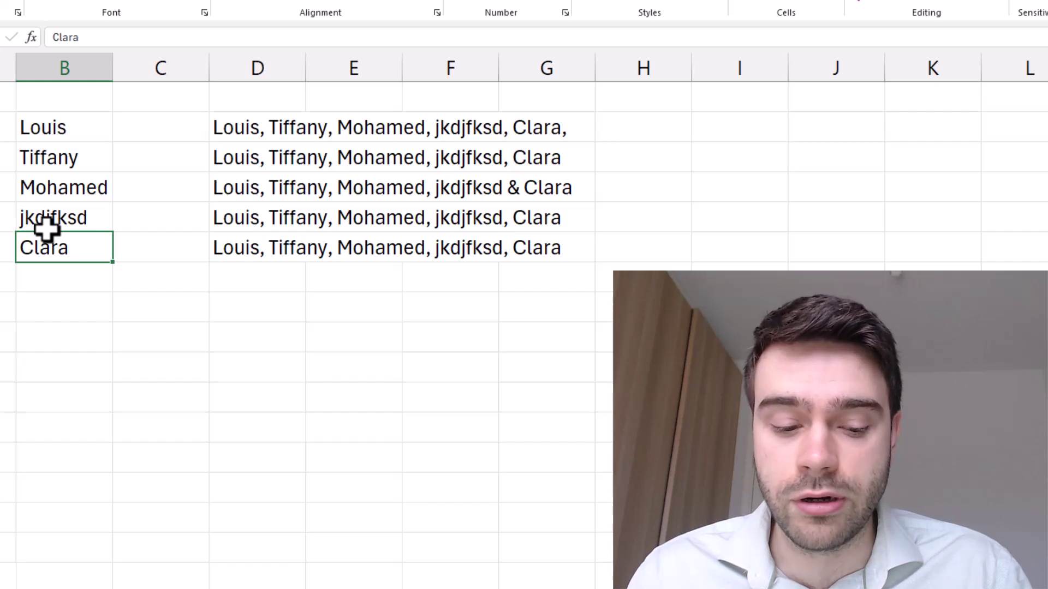
key(ctrl+z)
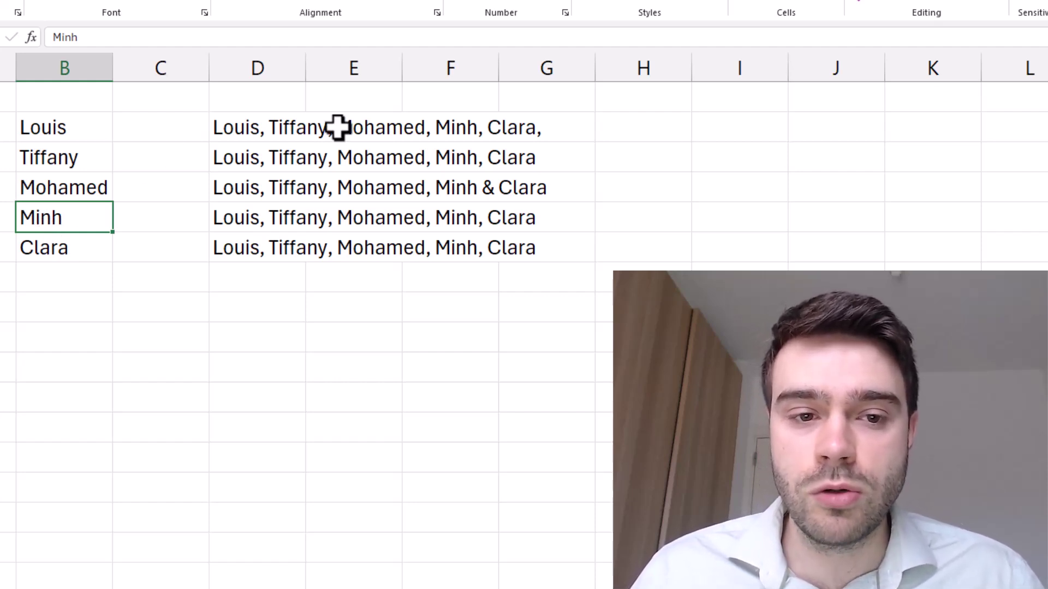
Convert the formulas in D2:D6 to static text by copying the range and pasting it over itself as values only.
drag(292, 131, 273, 247)
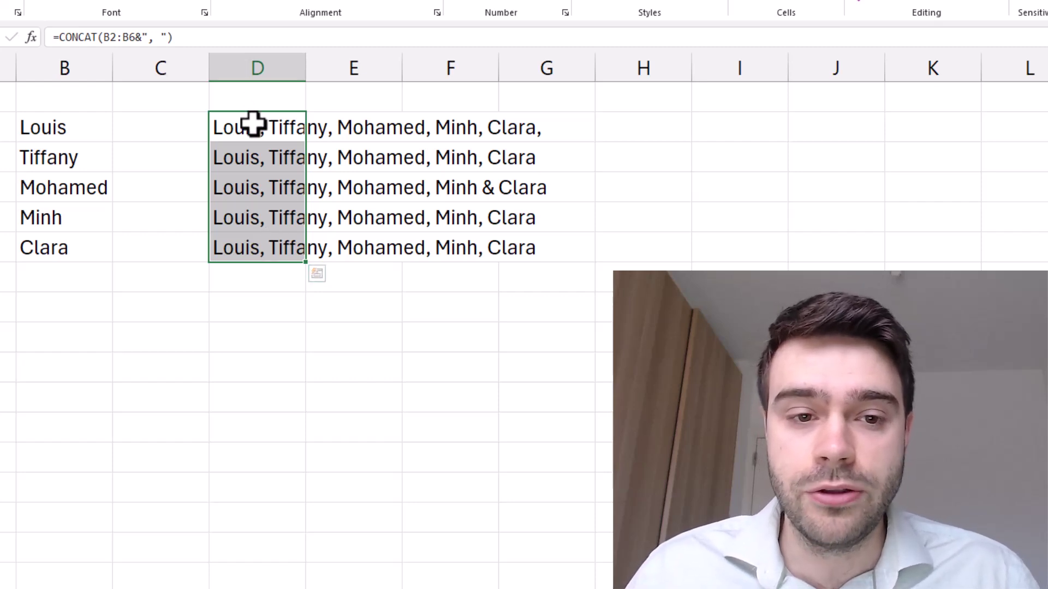
right_click(267, 155)
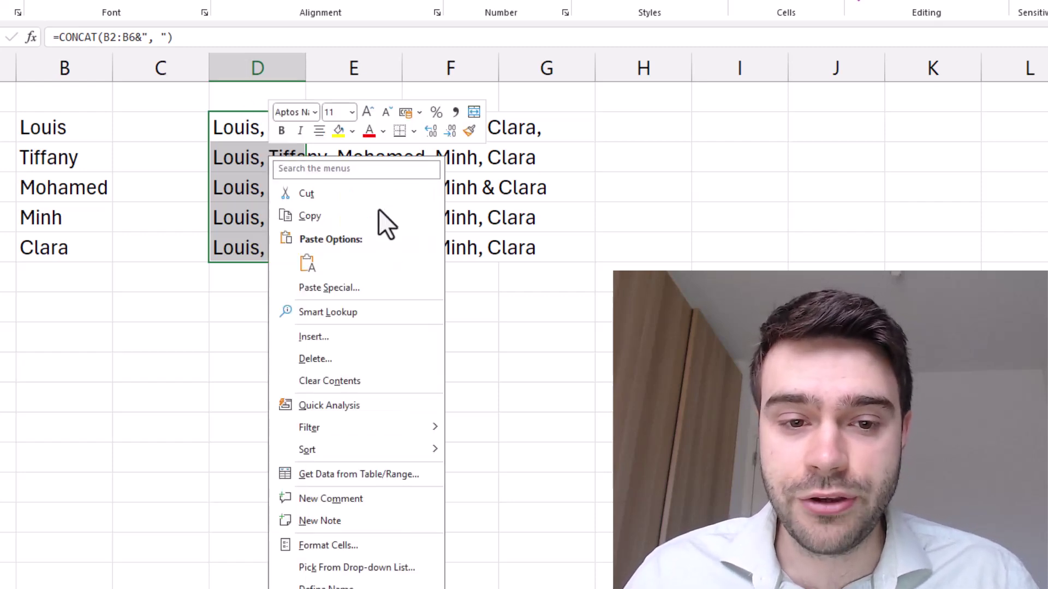
click(334, 221)
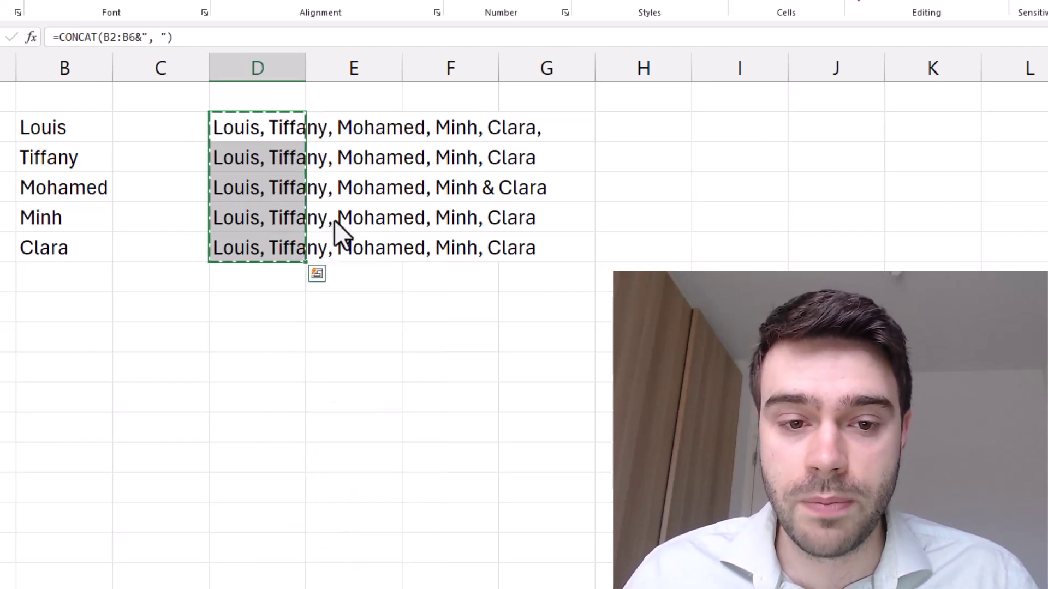
right_click(255, 131)
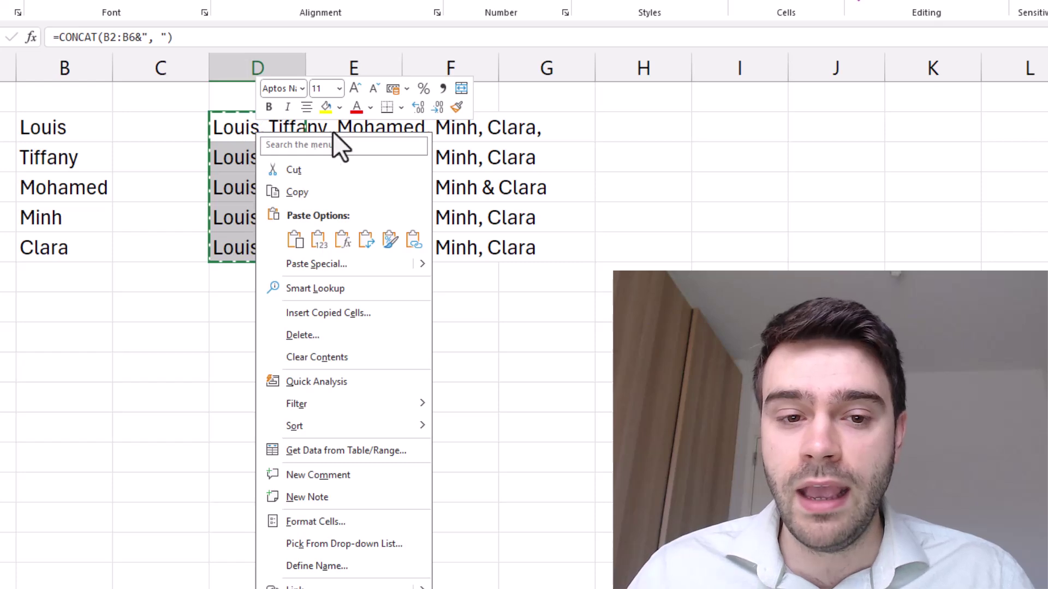
click(314, 248)
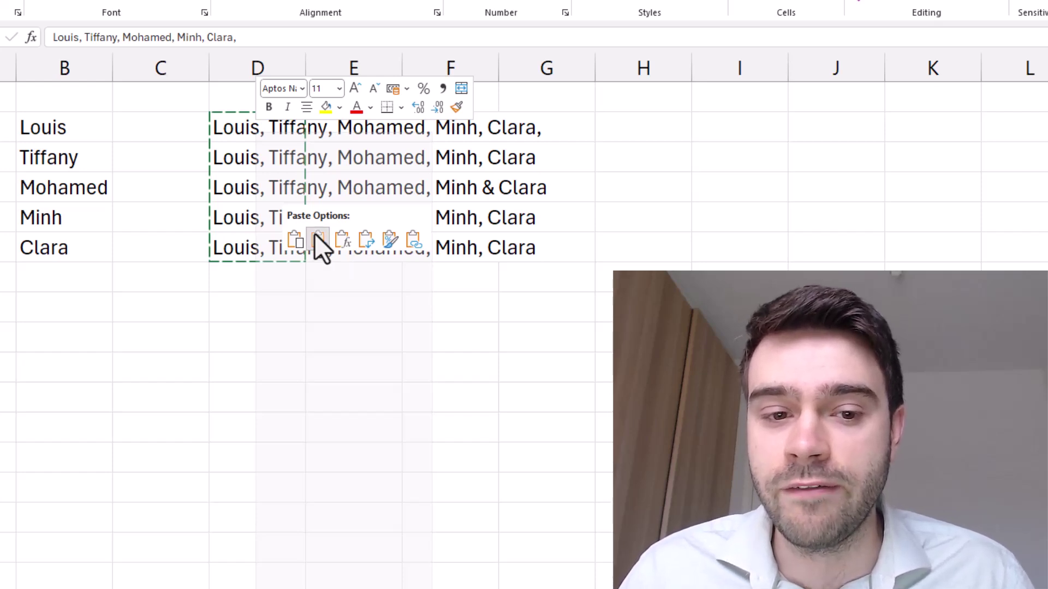
click(315, 234)
click(381, 316)
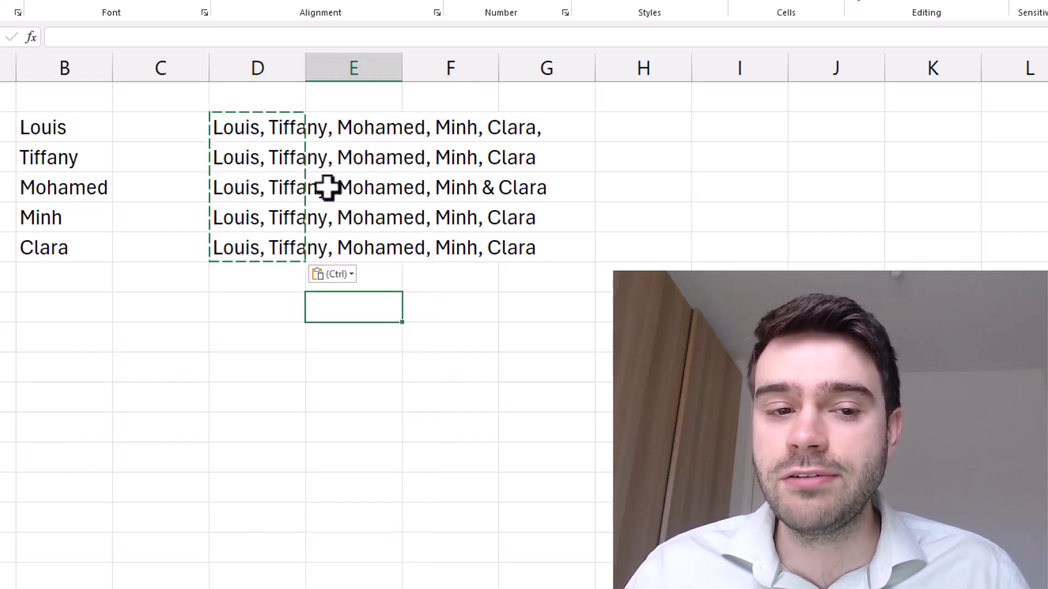
End the copy mode, replace the name in B5 with hjdskfjksdlf, and check the content of D2.
click(80, 220)
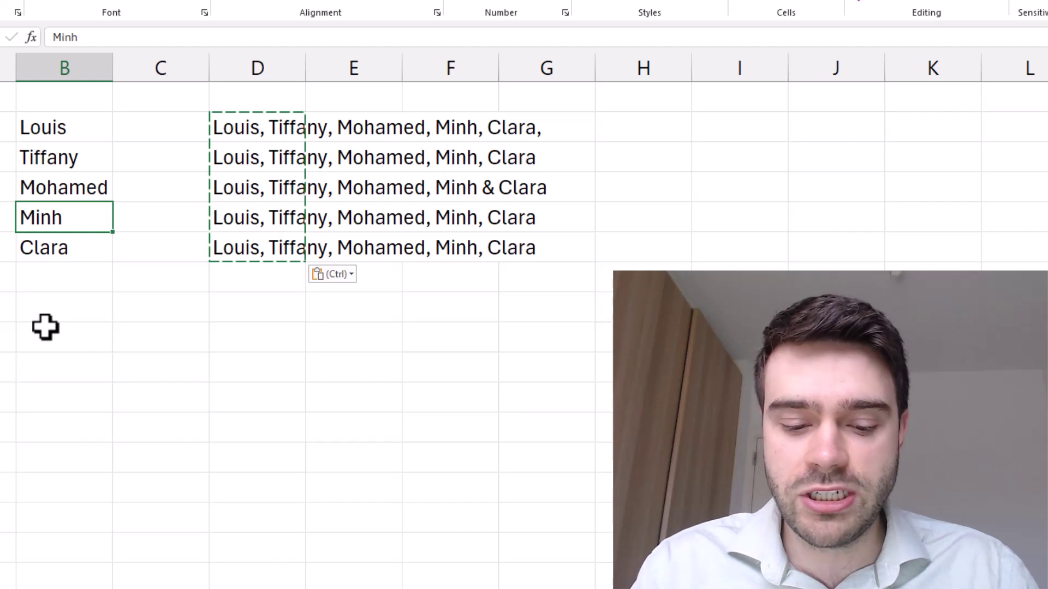
key(Escape)
text(hjdskfjksdlf)
key(Return)
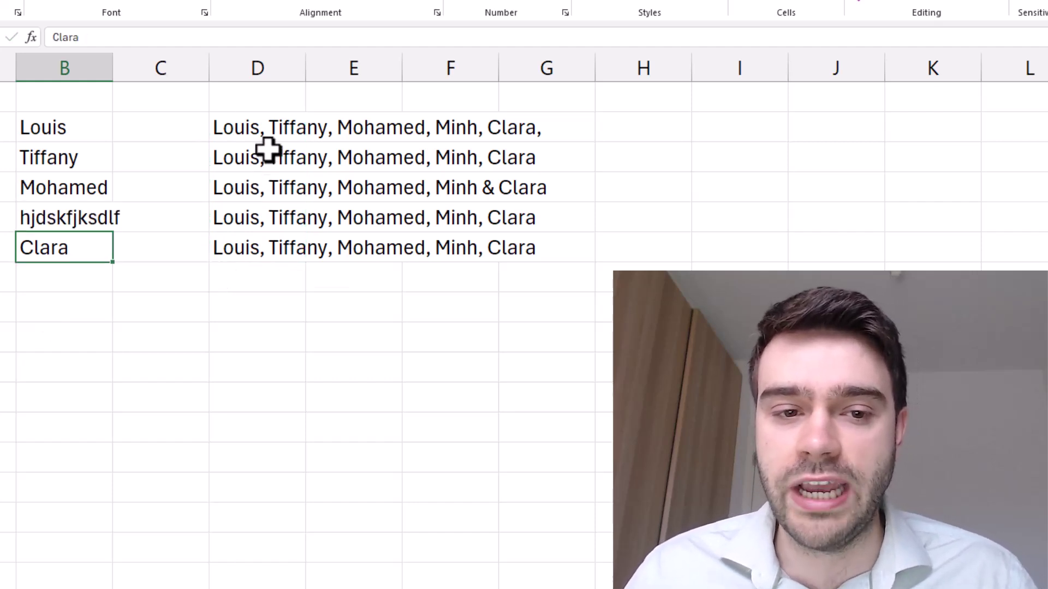
click(270, 131)
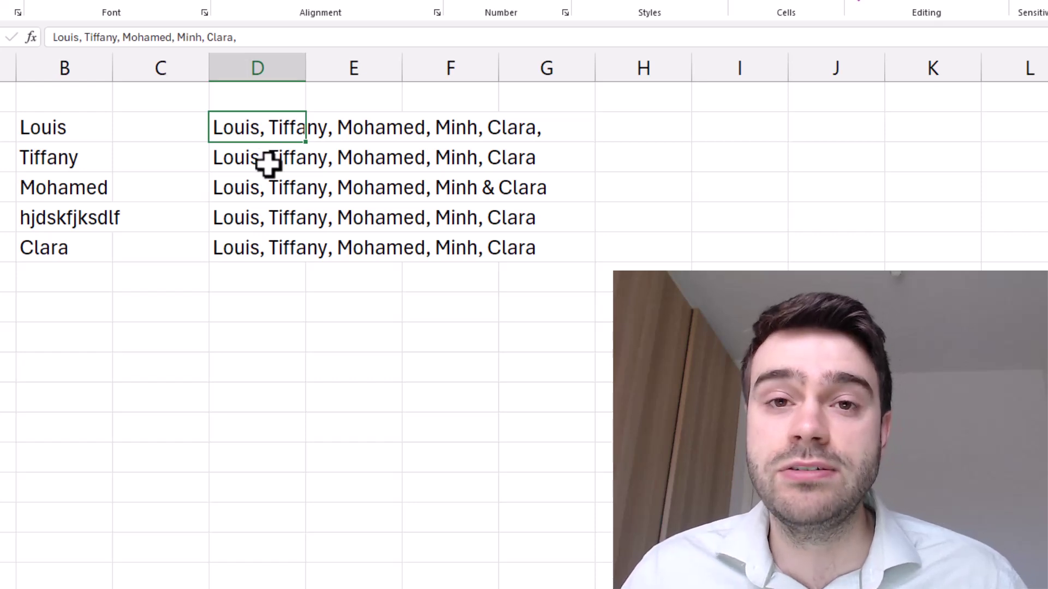